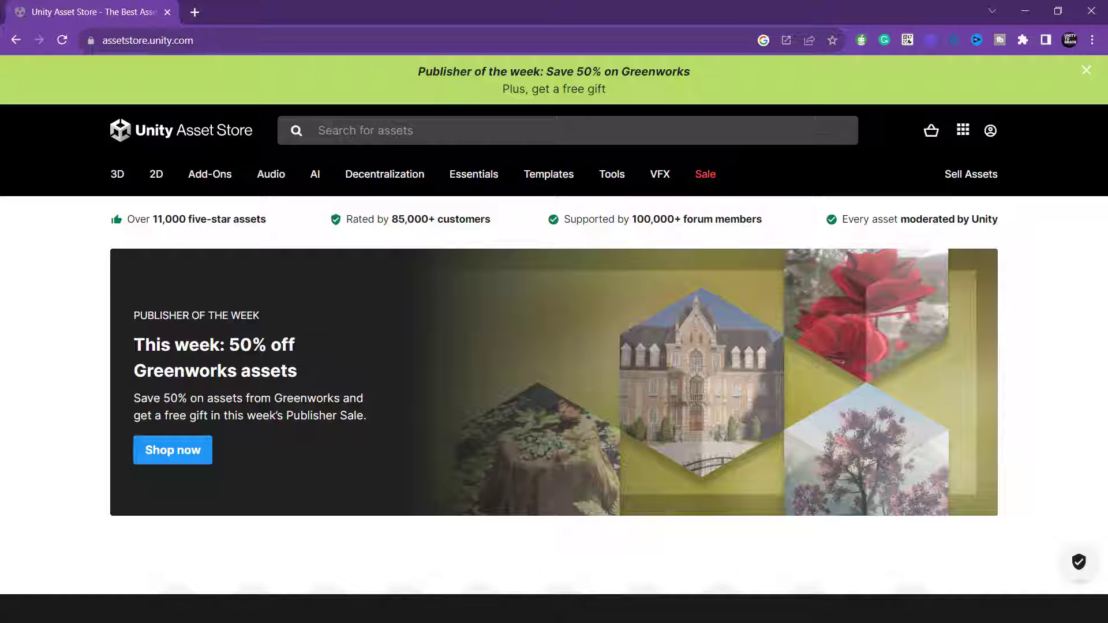
Step: Search the Asset Store for 'path creator' and open the free Bézier Path Creator asset page
click(398, 131)
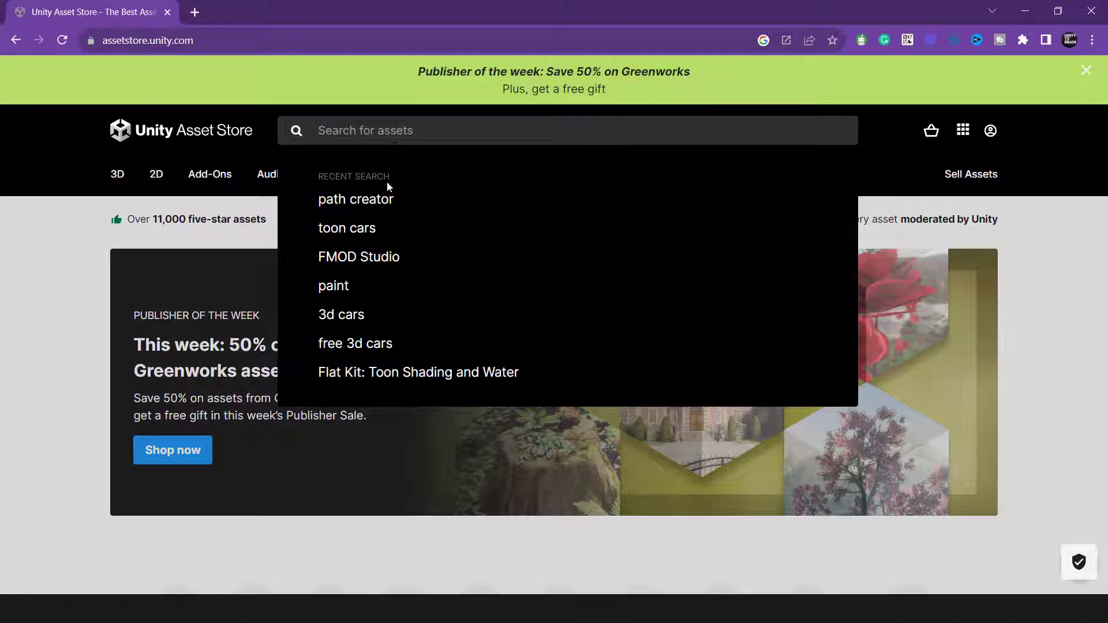
click(354, 200)
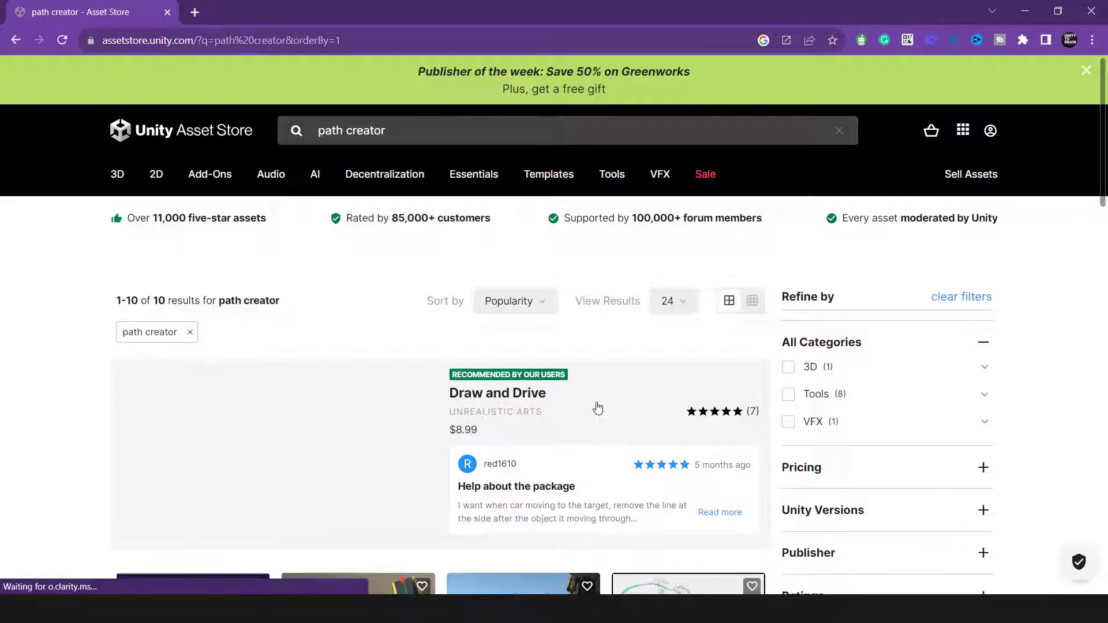
scroll(577, 404, down, 6)
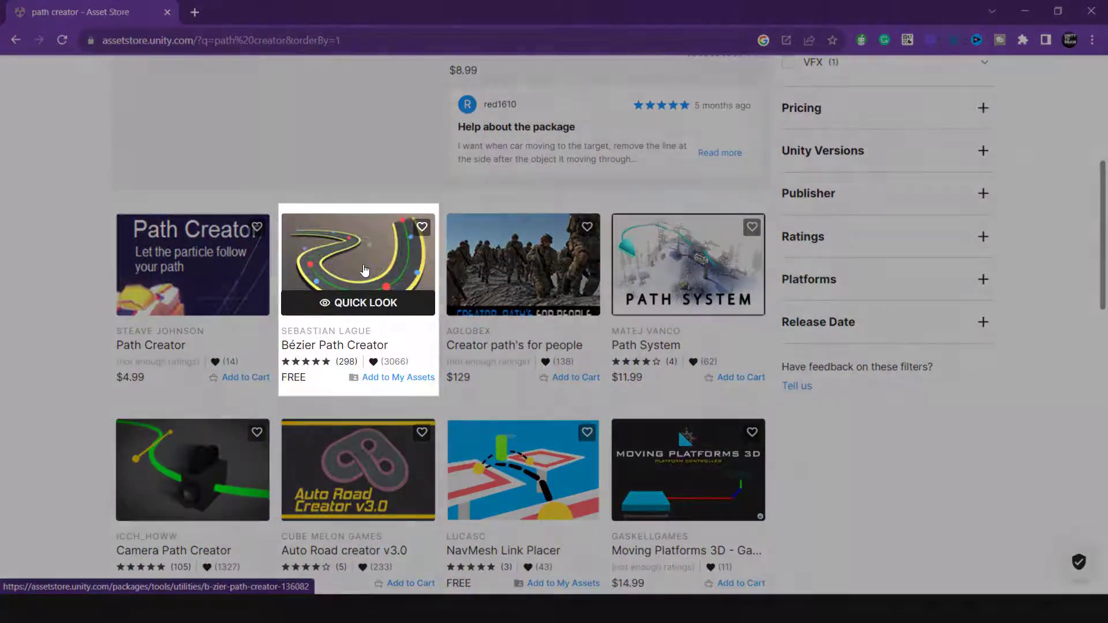
click(365, 271)
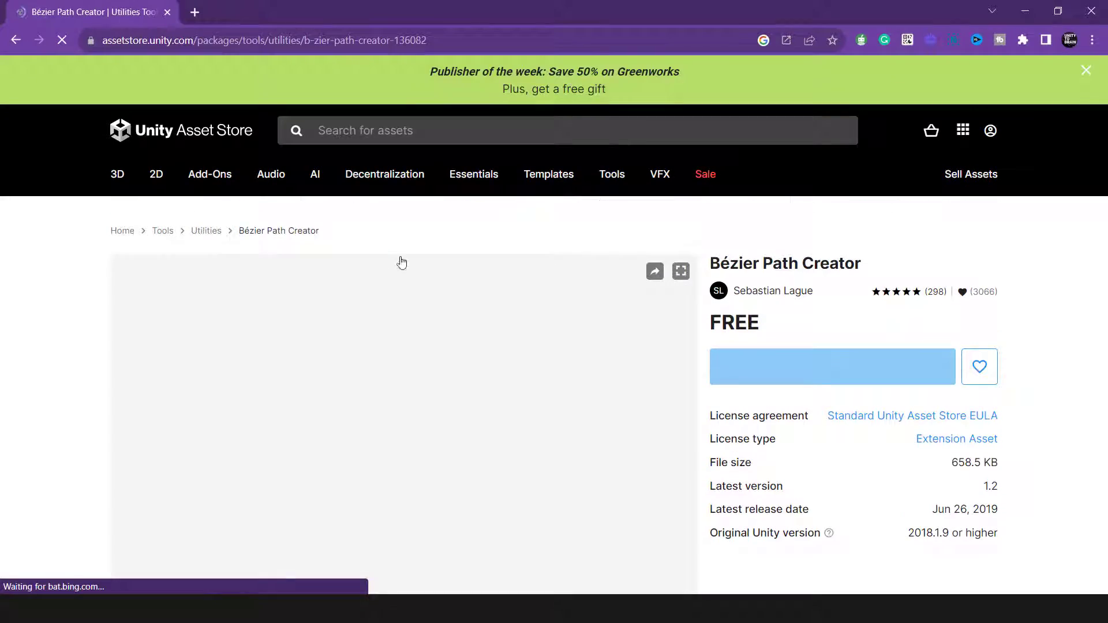
scroll(605, 338, down, 3)
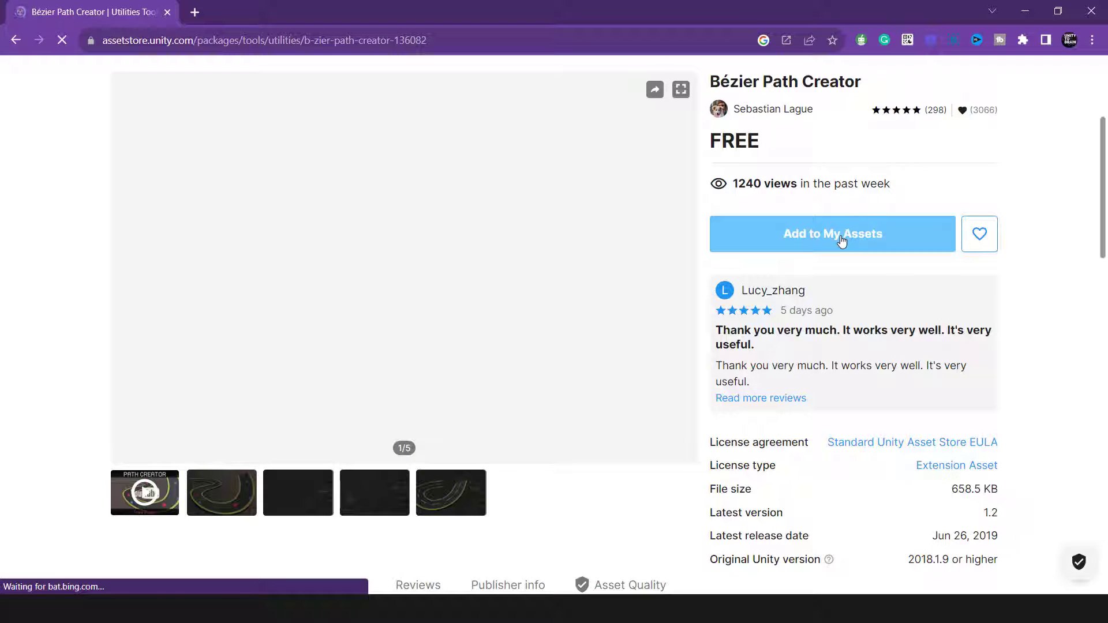
scroll(920, 245, up, 4)
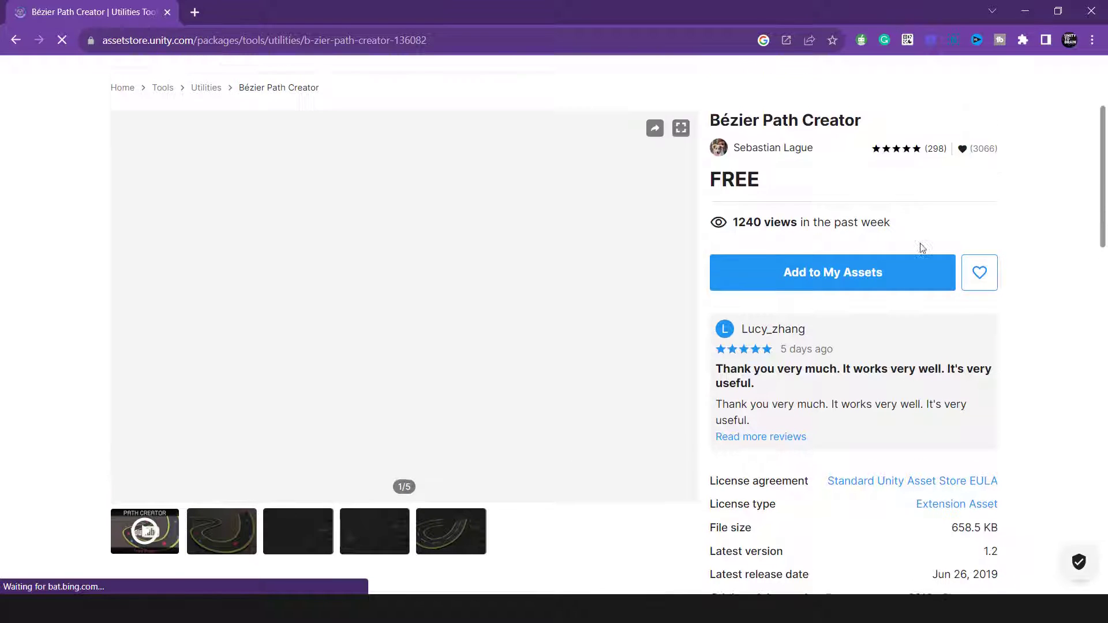
click(363, 129)
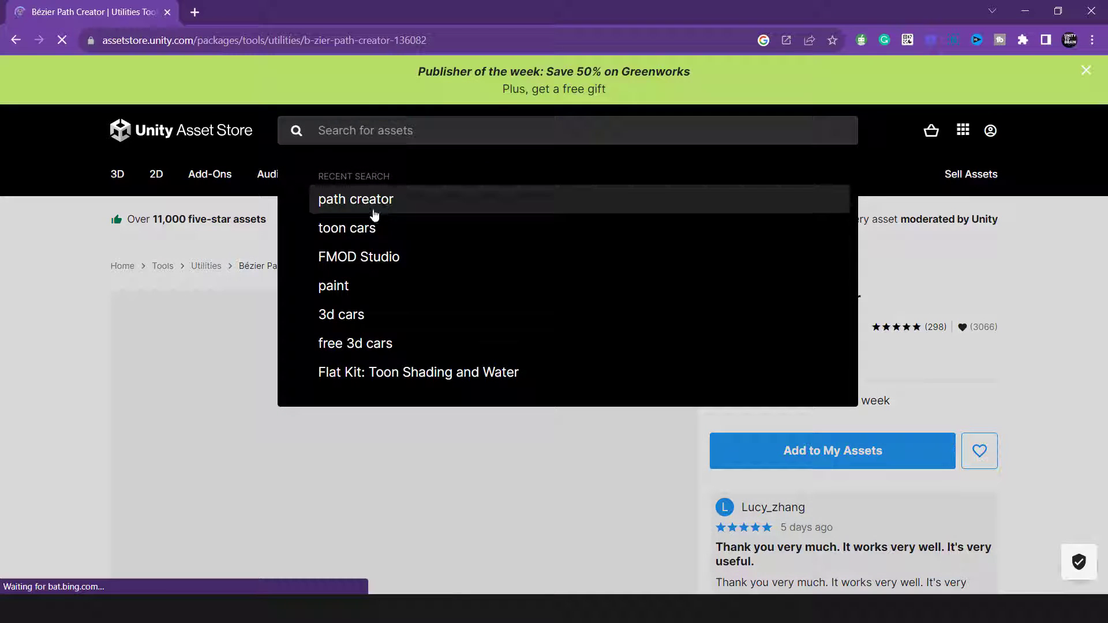
Step: Search the store for 'toon cars' and sort results by Price (Low to High)
click(366, 230)
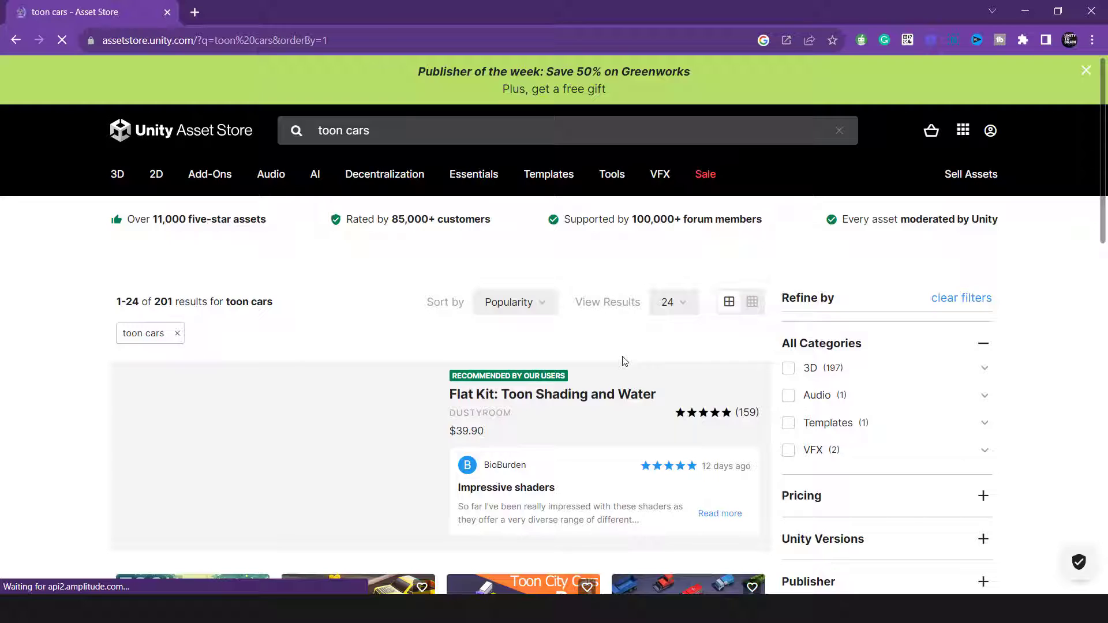
scroll(624, 361, down, 6)
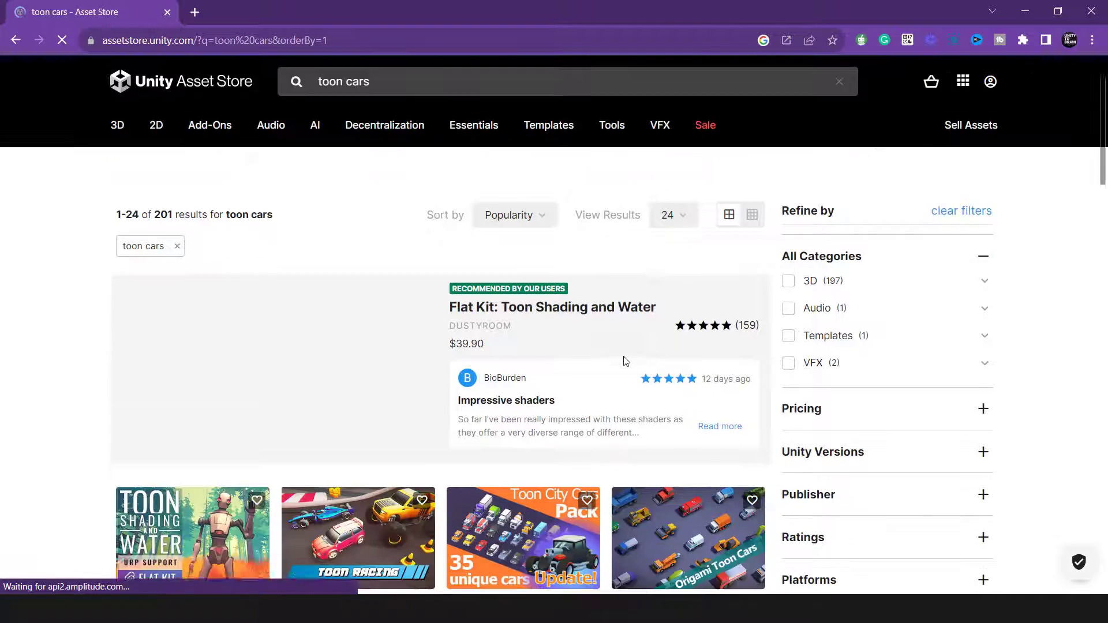
scroll(635, 294, up, 6)
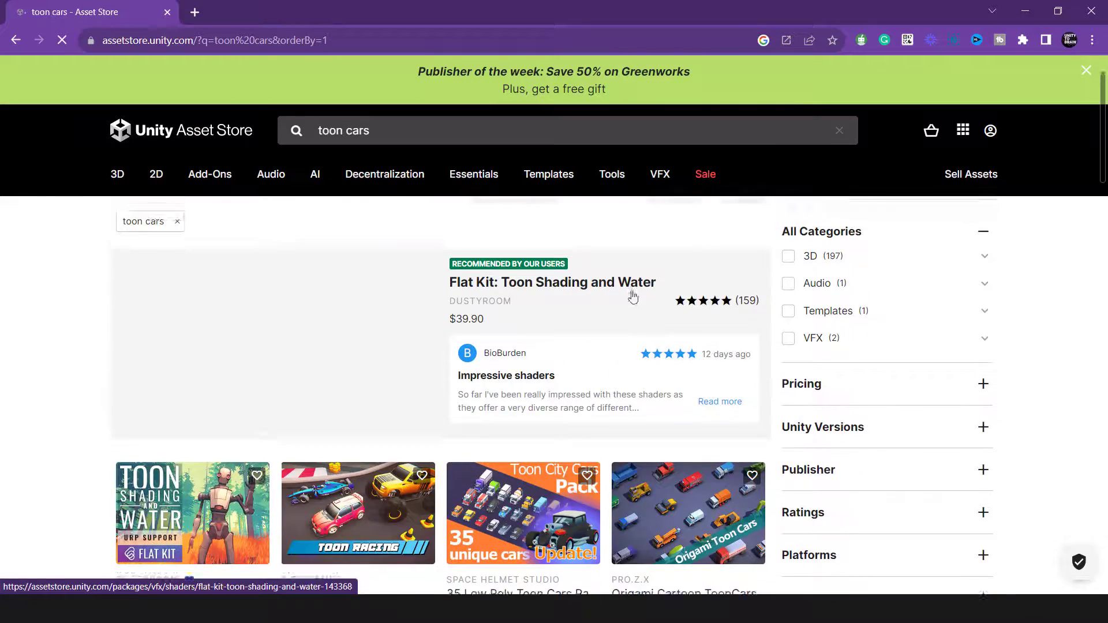
click(550, 304)
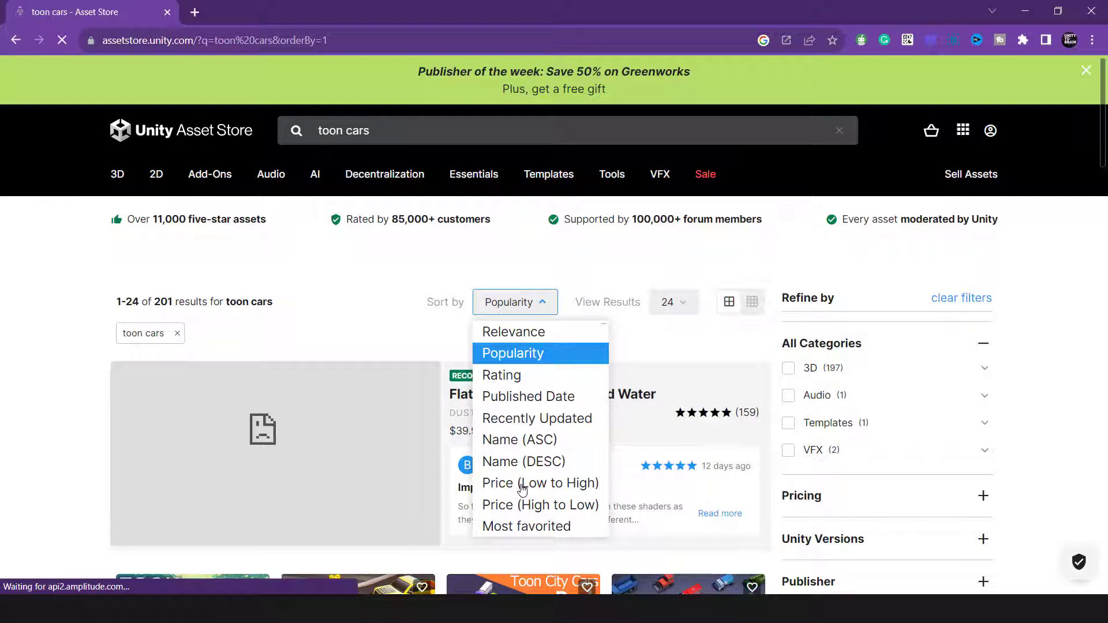
click(522, 489)
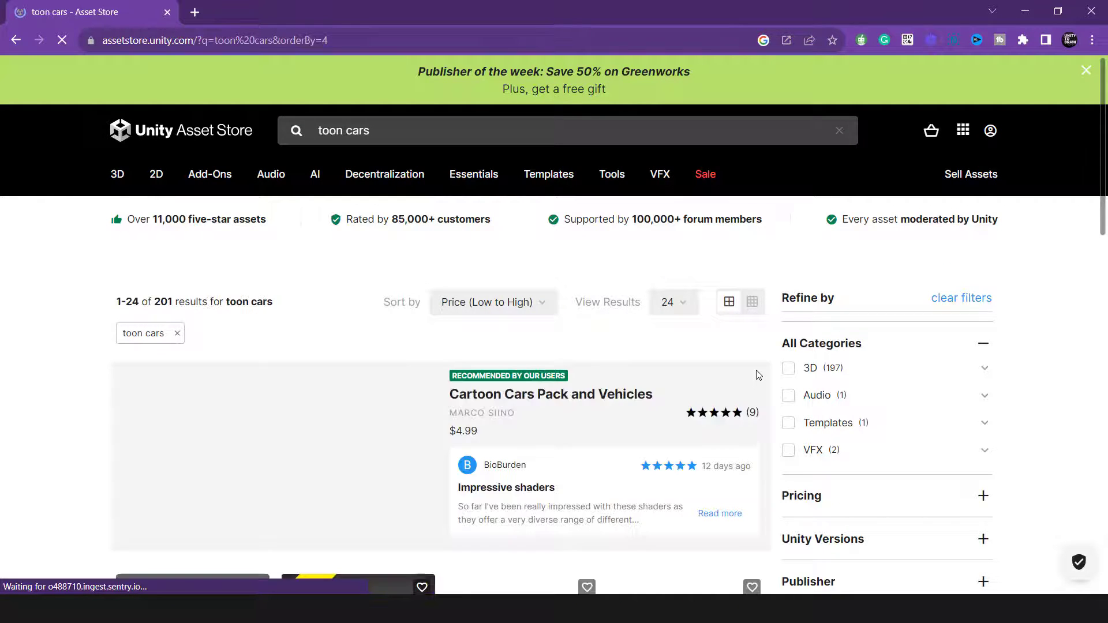
Step: Open the free 4 Low Poly Toon Cars page and orbit its 3D preview
scroll(759, 375, down, 5)
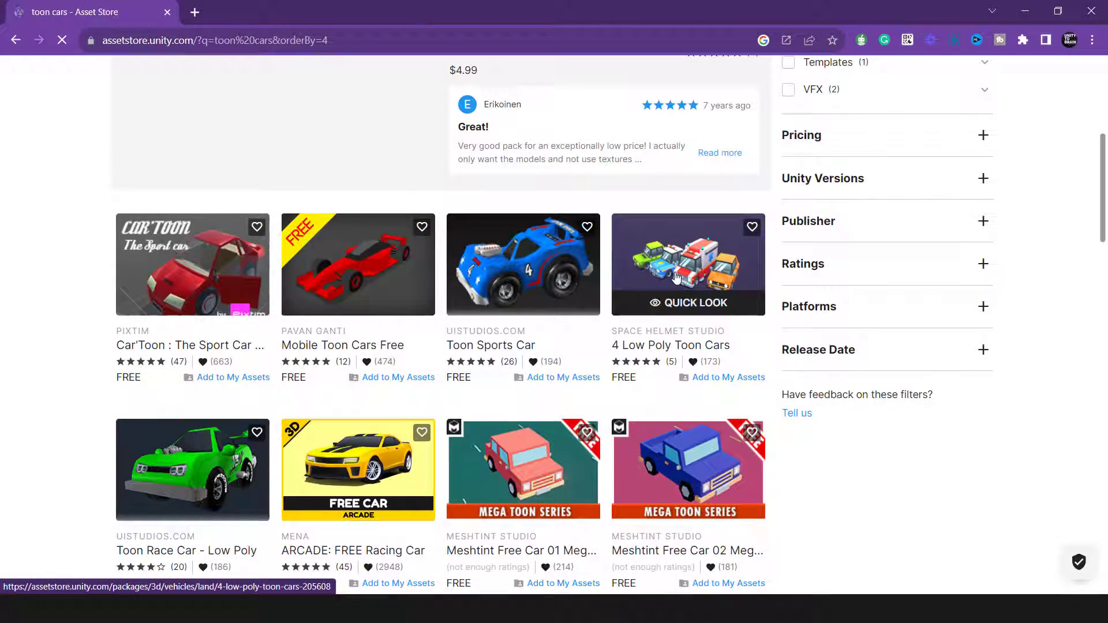
click(676, 278)
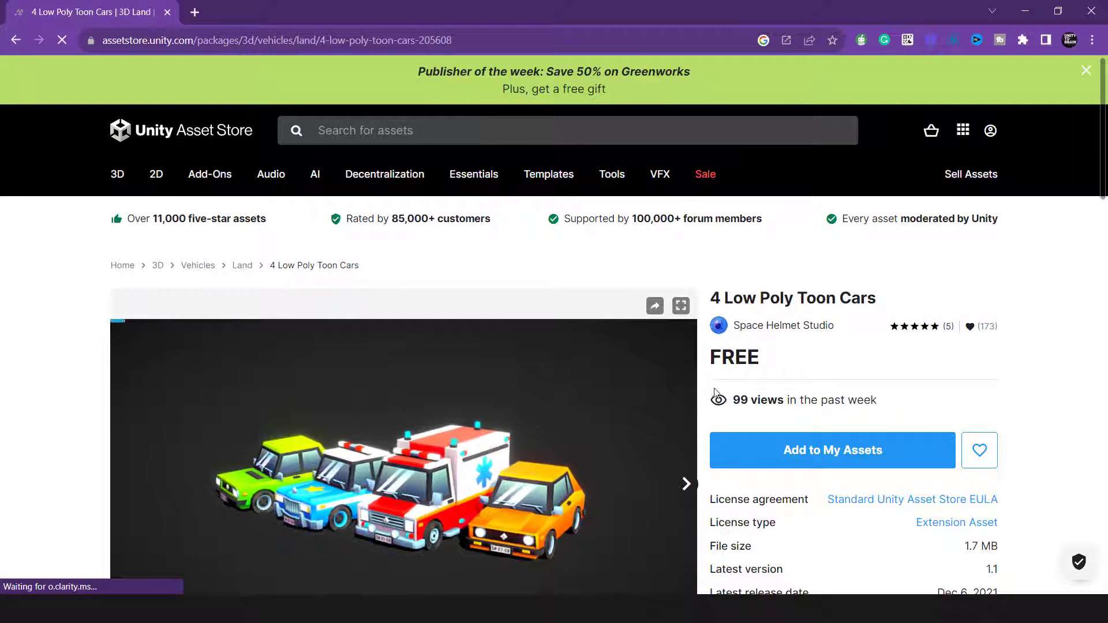
scroll(750, 310, down, 4)
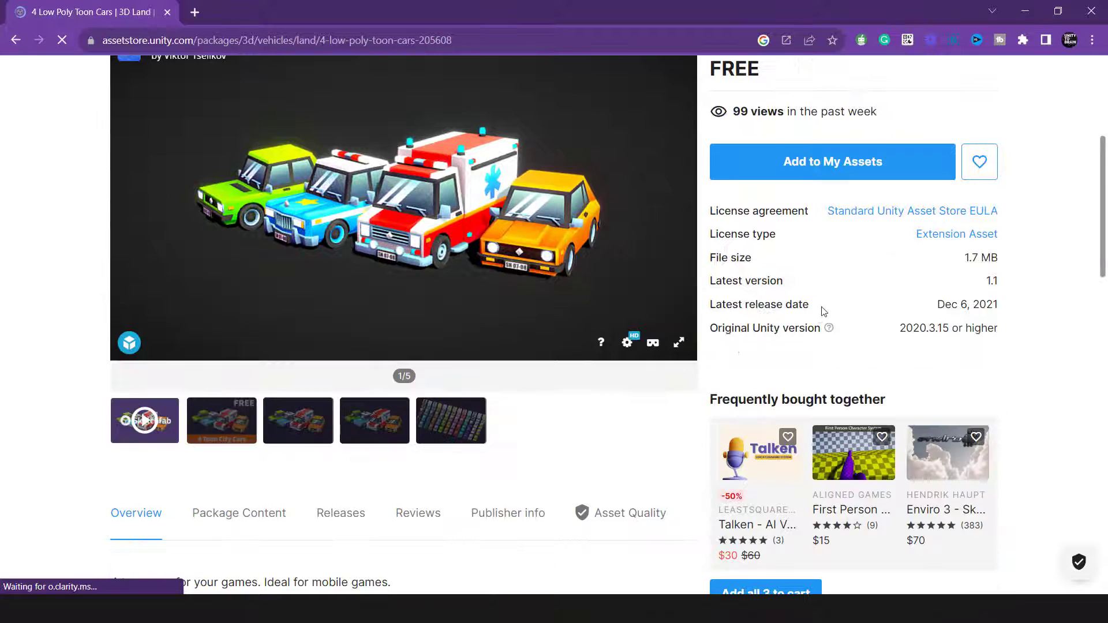
scroll(593, 322, up, 1)
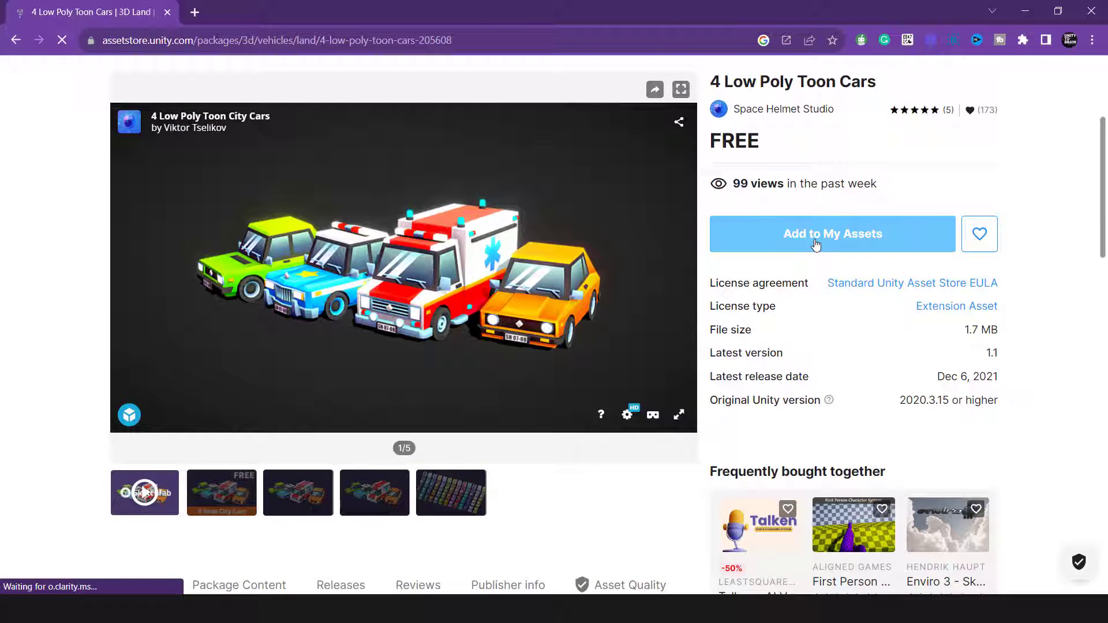
drag(543, 284, 594, 349)
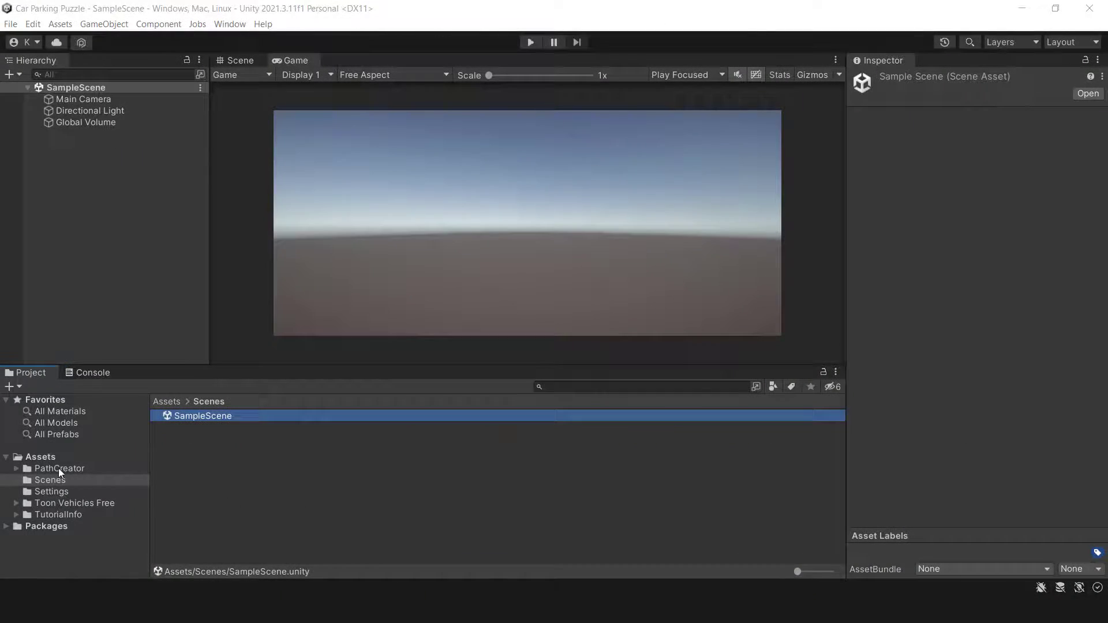
Step: Browse the PathCreator > Examples > Scenes folder, then collapse the PathCreator tree
click(58, 468)
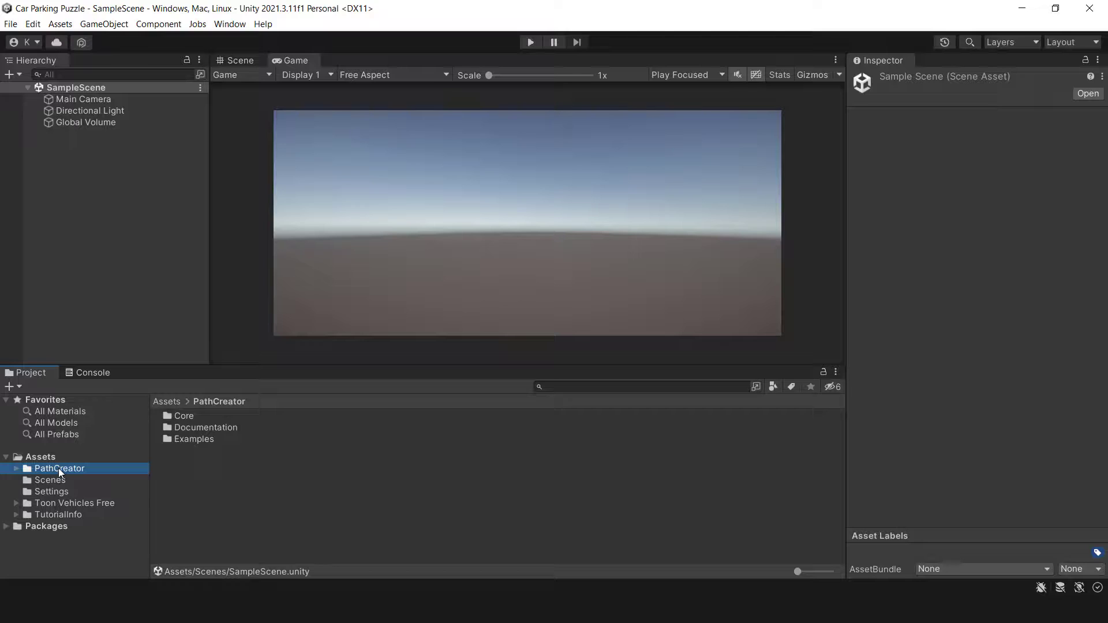
double_click(196, 440)
double_click(197, 439)
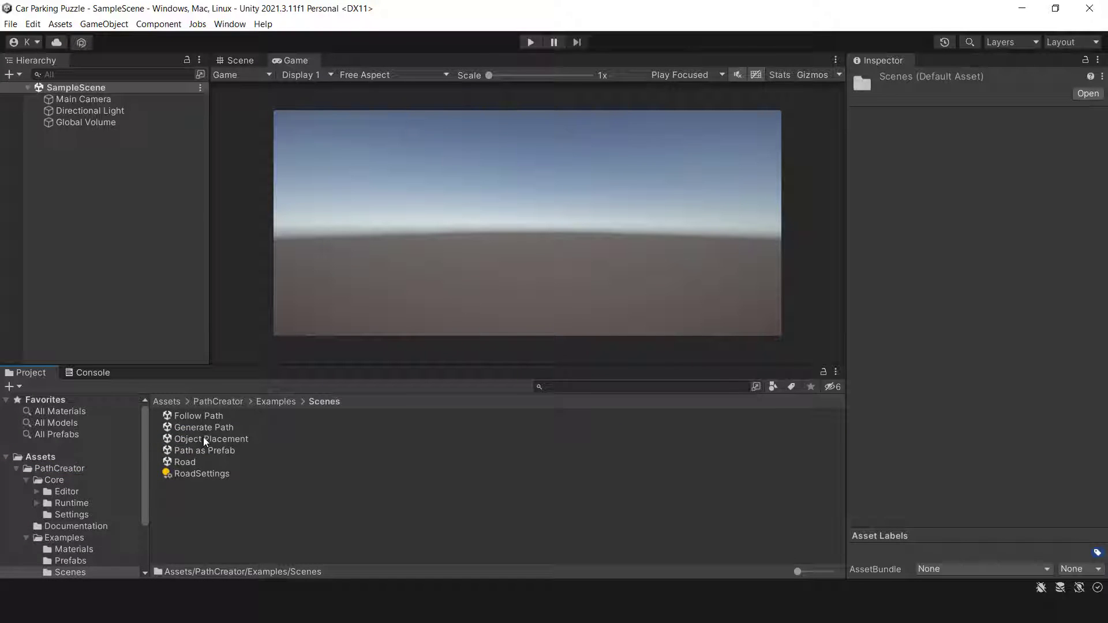
scroll(91, 518, down, 2)
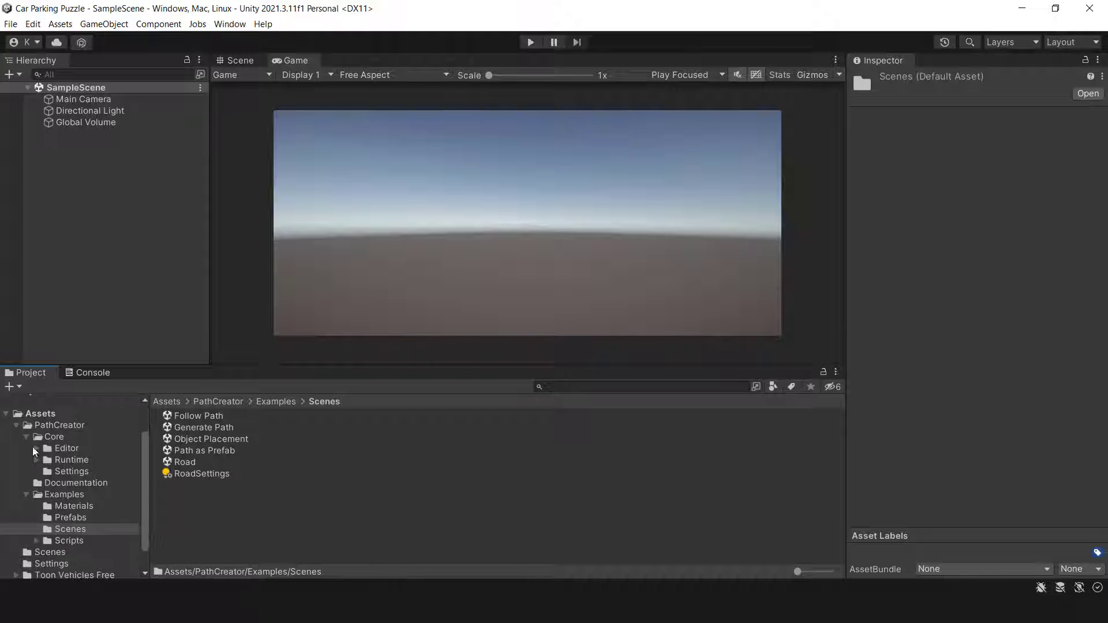
click(16, 426)
Step: Inspect the Ambulance and Sedan prefabs in Toon Vehicles Free > Prefabs > Flat
click(50, 503)
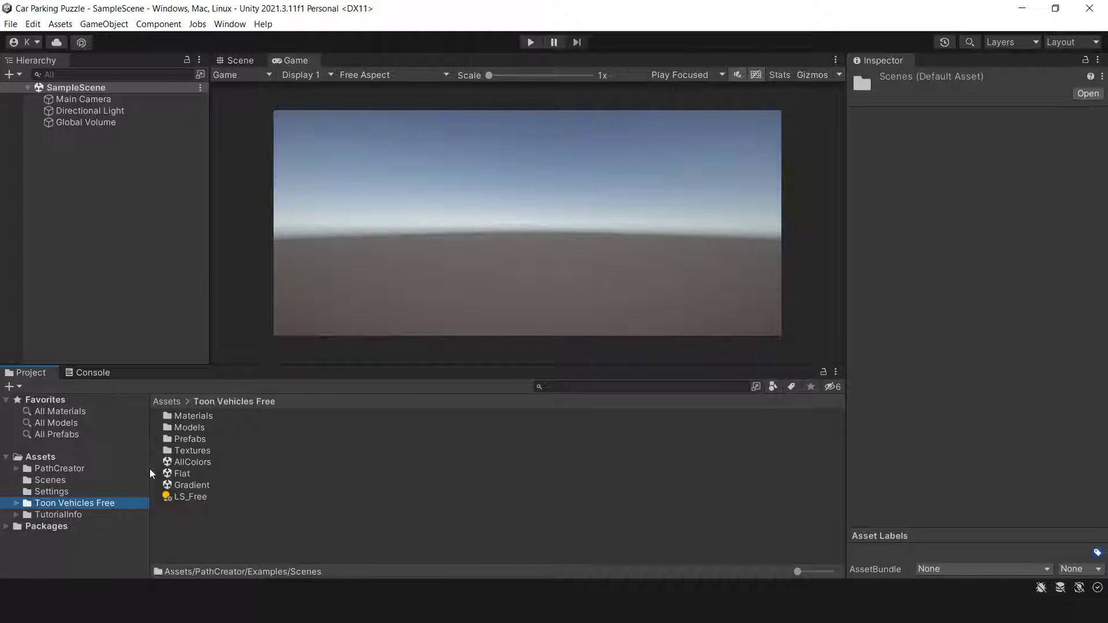
double_click(188, 440)
click(209, 429)
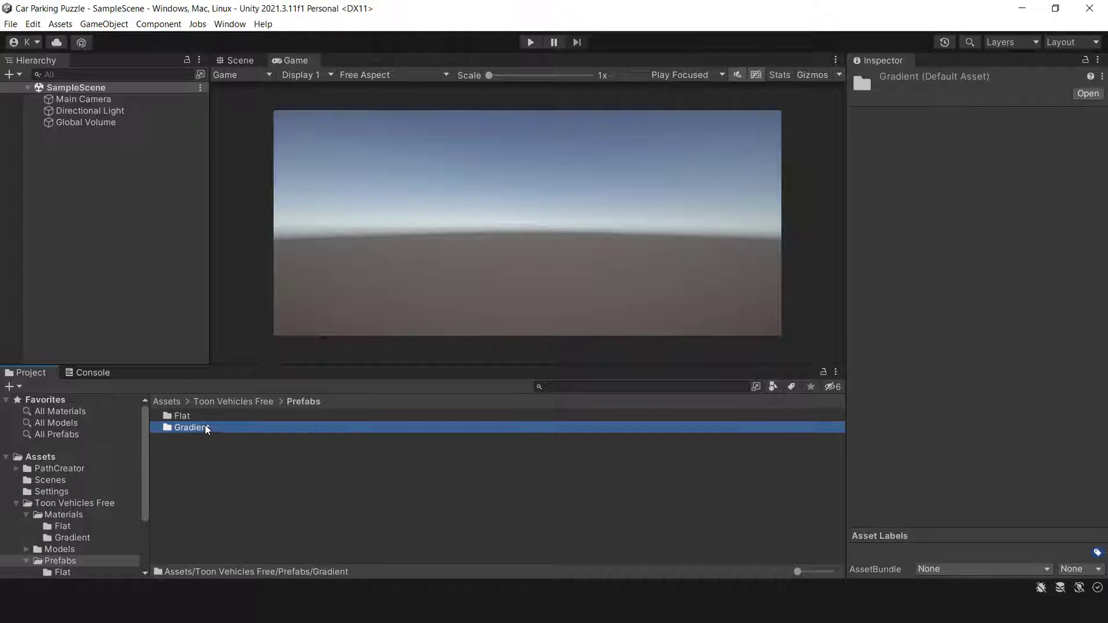
double_click(195, 416)
click(196, 416)
drag(981, 502, 1000, 542)
click(199, 452)
click(1016, 529)
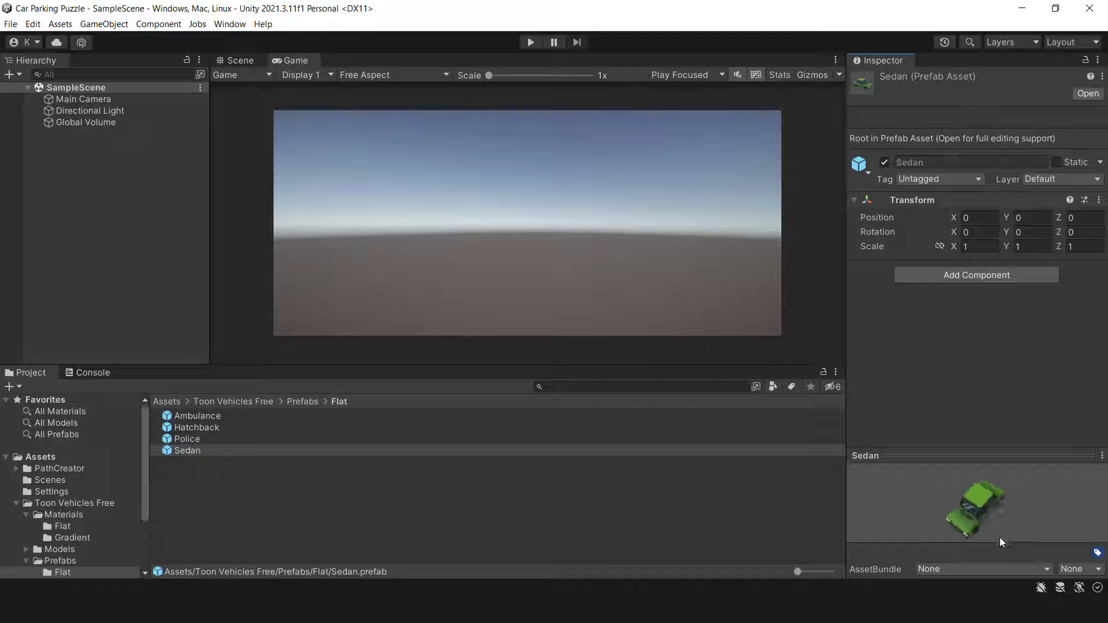
click(16, 503)
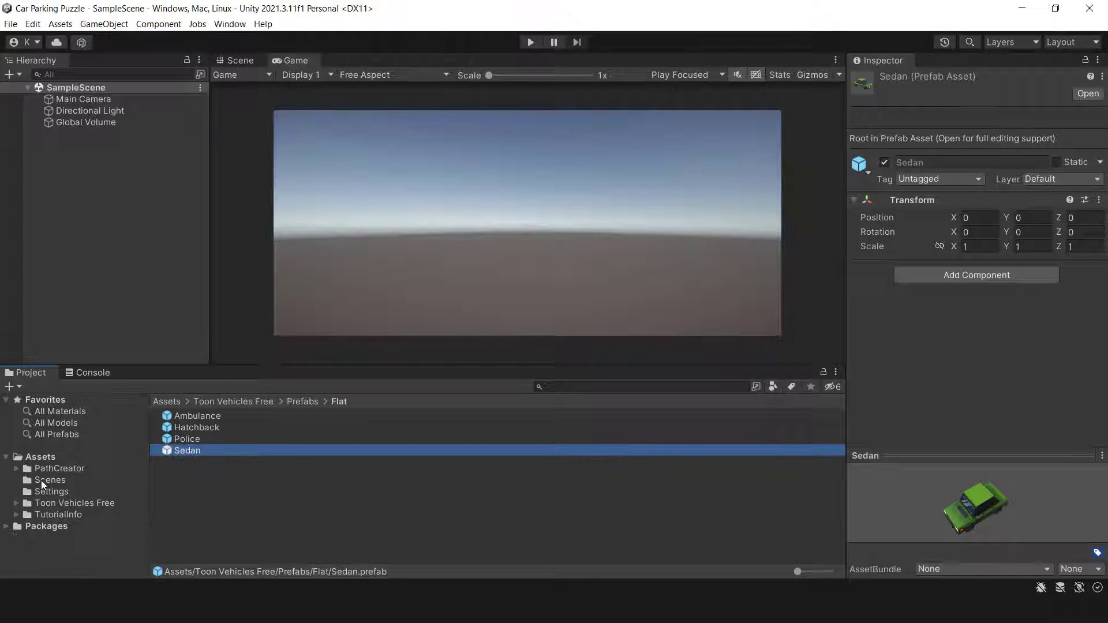
Step: Open the Follow Path example scene from PathCreator > Examples > Scenes
click(58, 469)
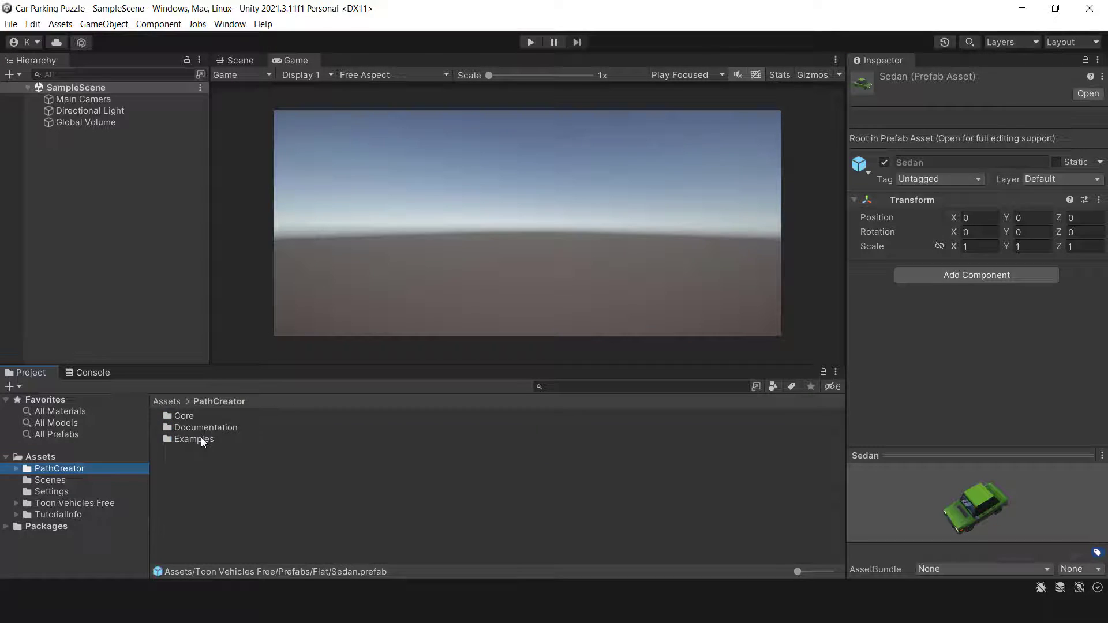
double_click(201, 438)
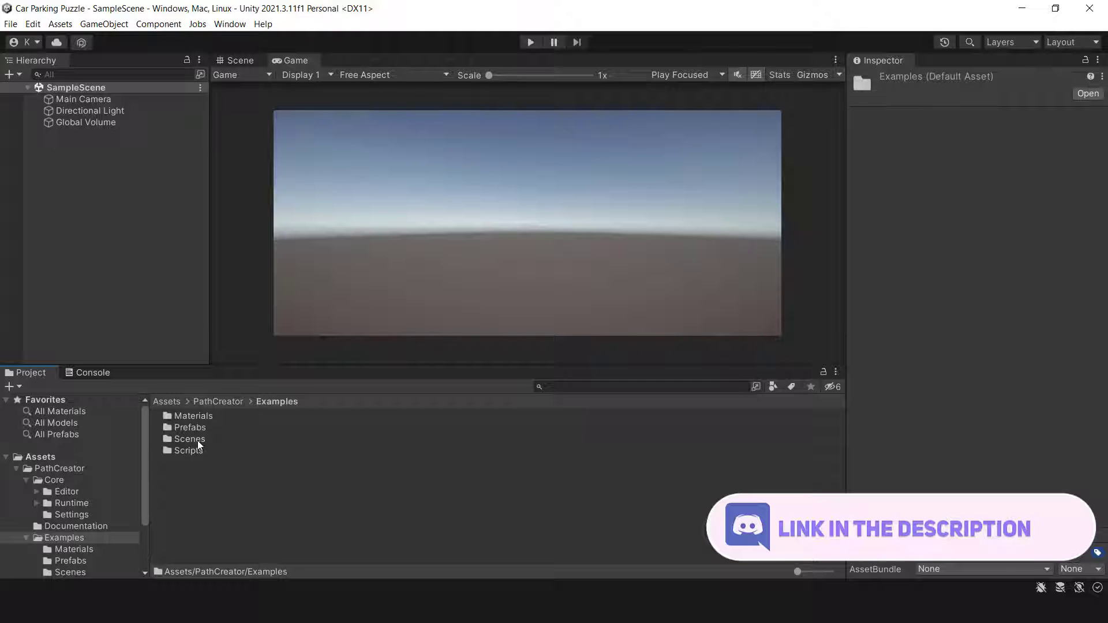
double_click(197, 441)
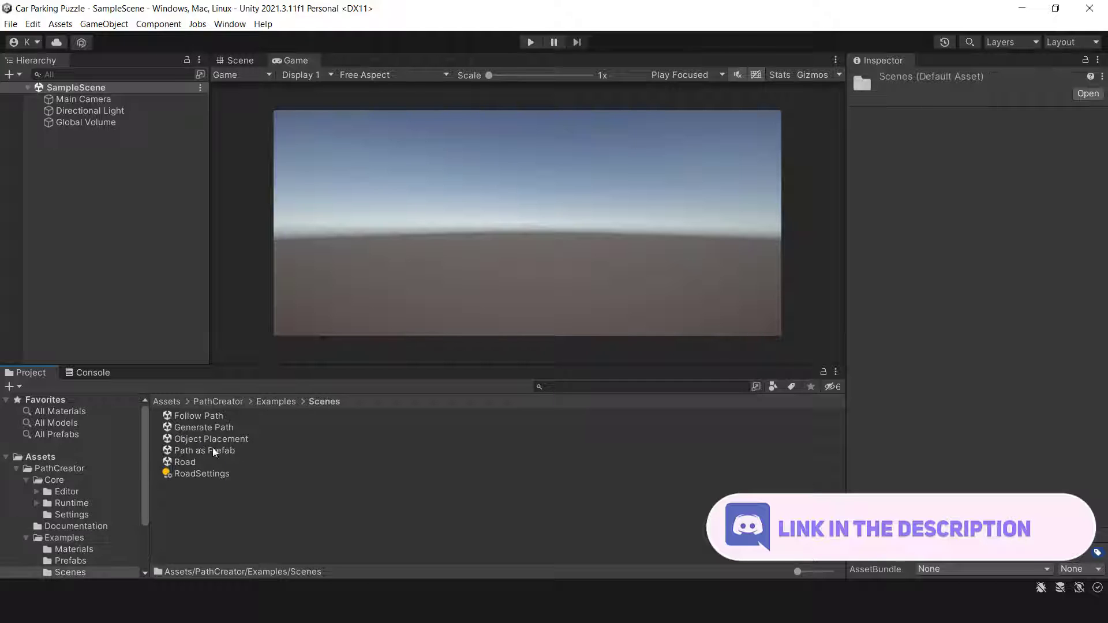
double_click(192, 415)
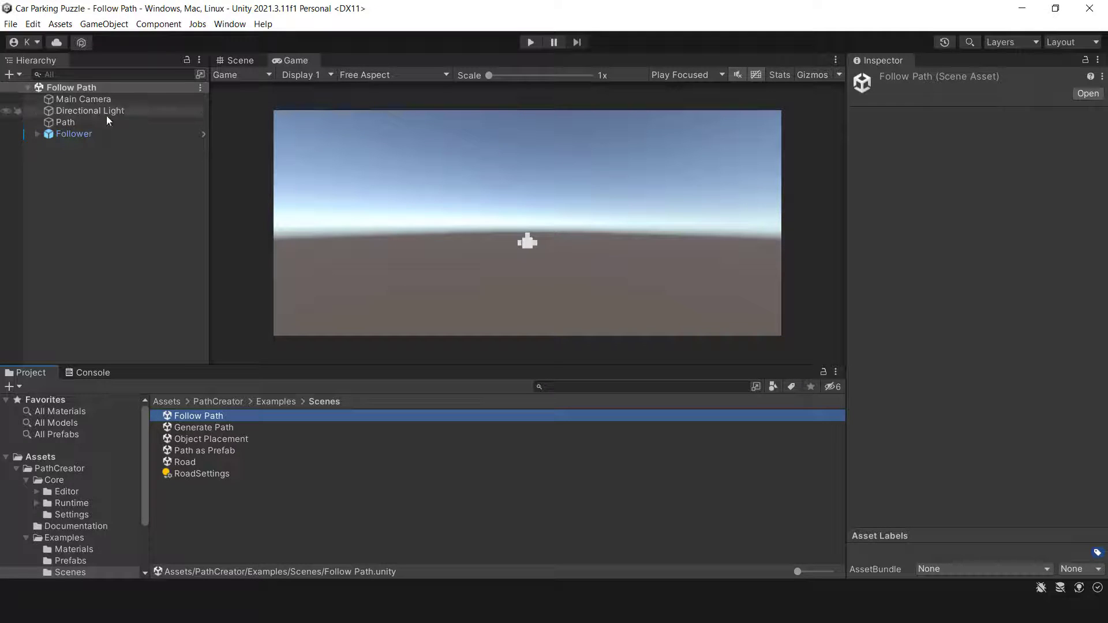
Step: Review the Enter Play Mode Settings on the Editor page of Project Settings
drag(308, 57, 733, 222)
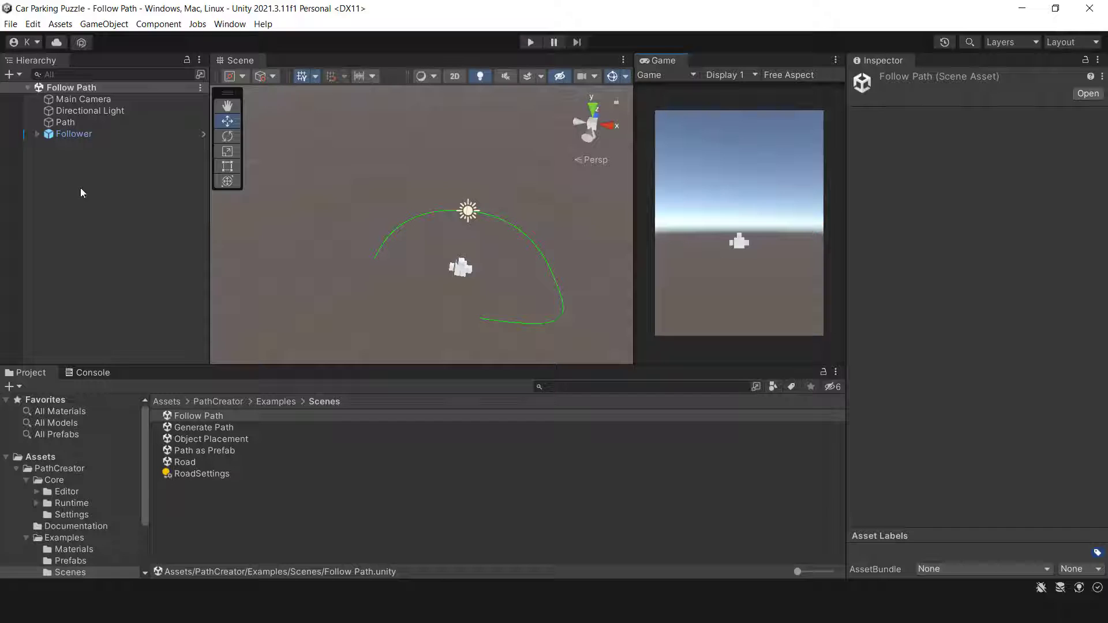
click(32, 24)
click(74, 424)
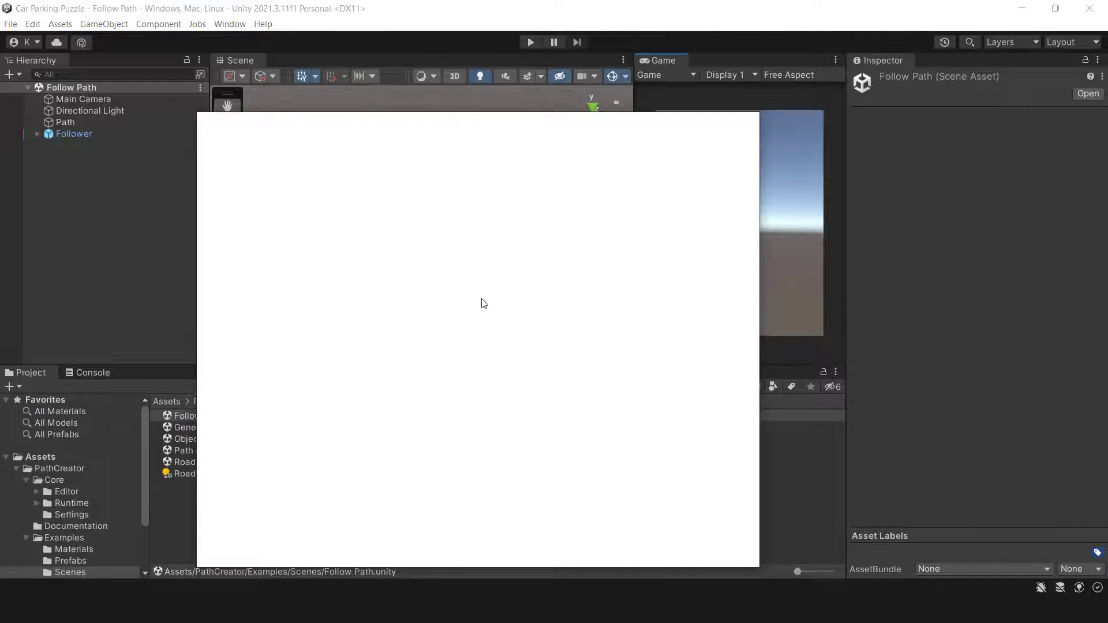
click(173, 141)
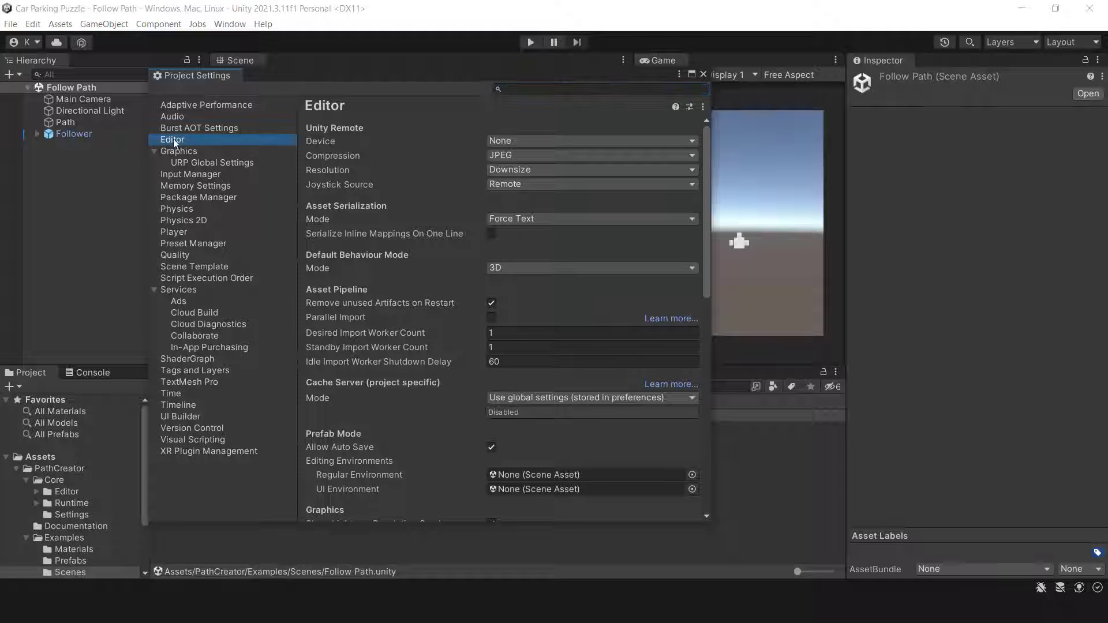
drag(706, 226, 700, 448)
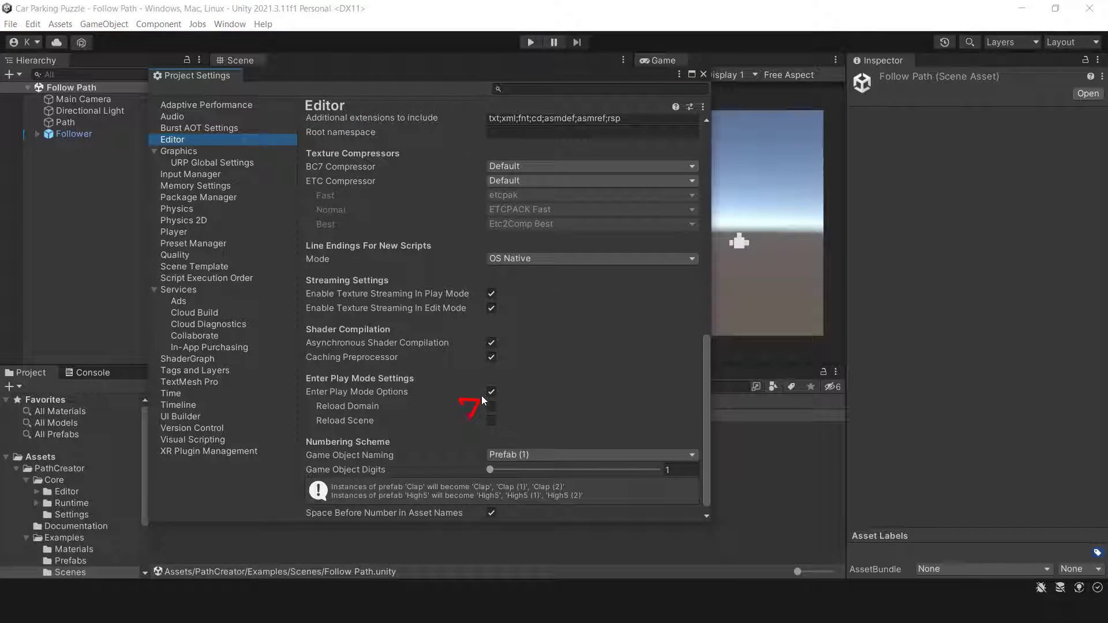
click(703, 75)
Step: Test-run the scene to watch the Follower travel the path, then select Path
click(529, 43)
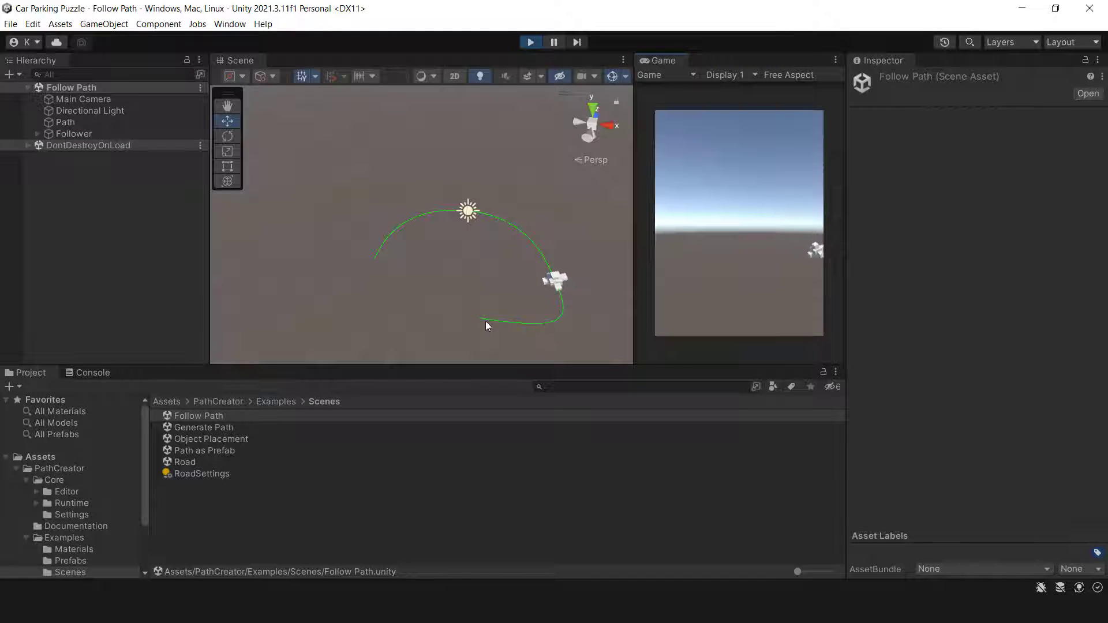
click(531, 43)
click(68, 123)
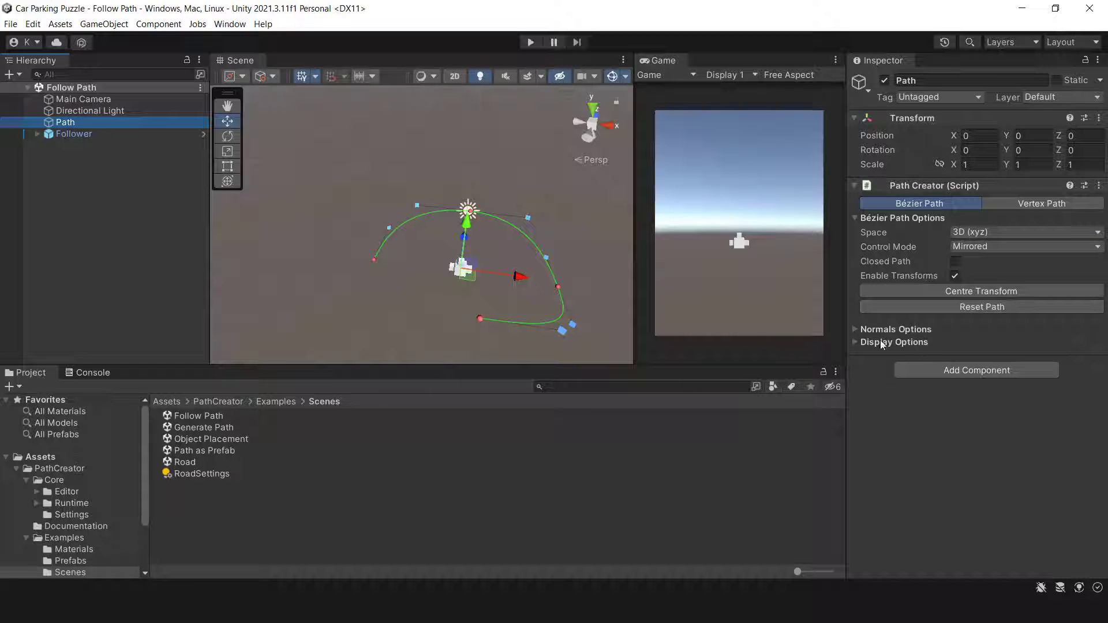
Step: Hide the Path's control points and set its Handle Scale to 1.5
click(857, 341)
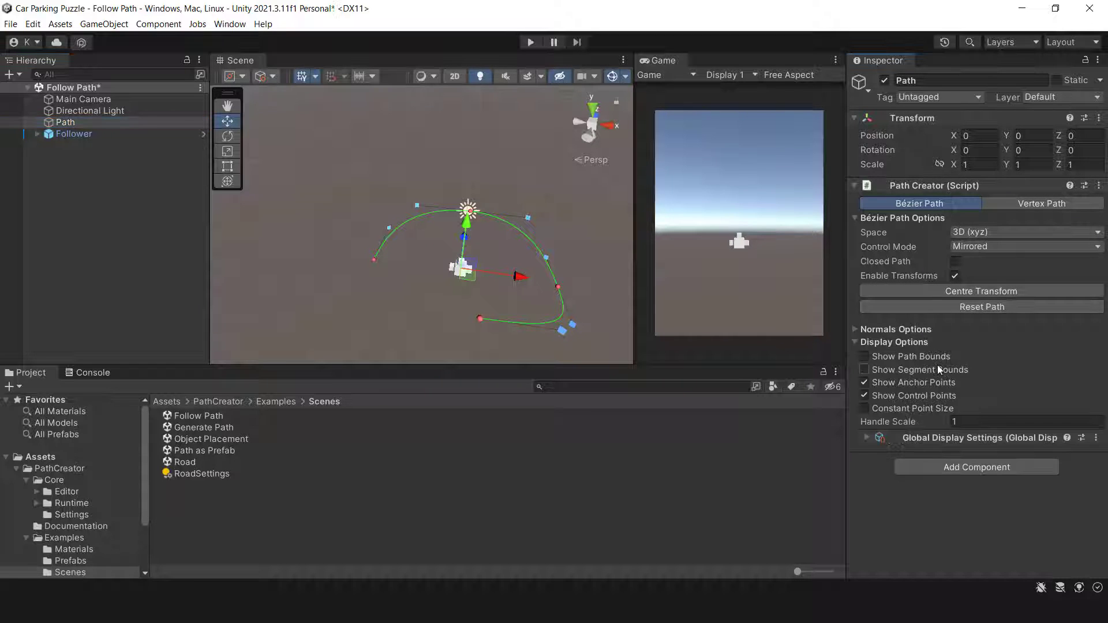
click(856, 330)
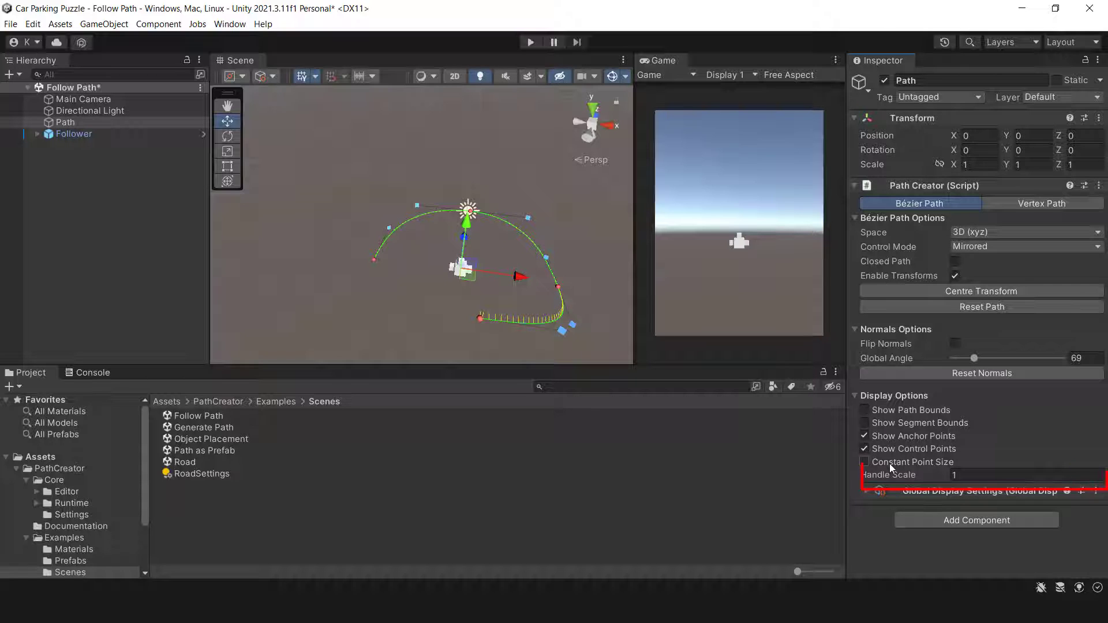
mouse_move(916, 476)
mouse_down()
mouse_move(962, 476)
mouse_move(937, 475)
mouse_up()
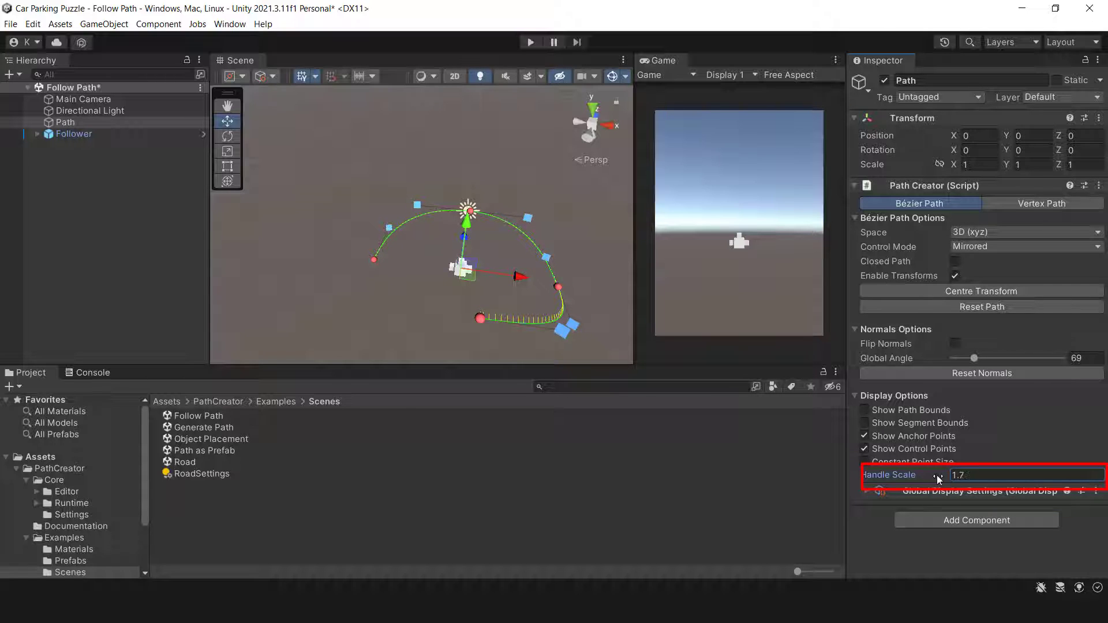
click(866, 449)
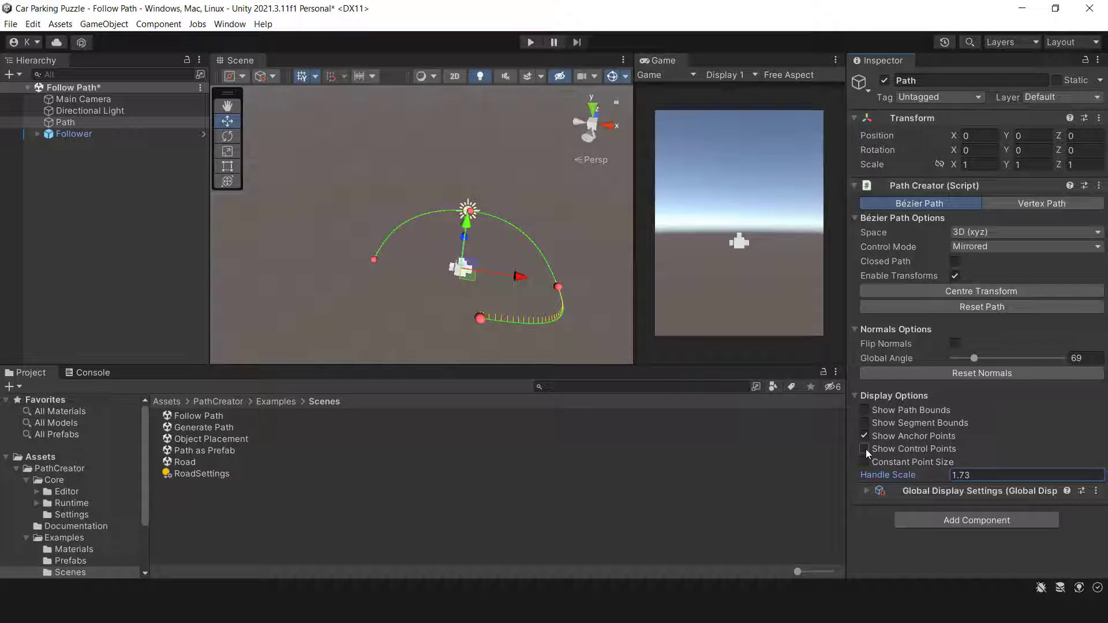
double_click(961, 476)
text(1.5)
click(64, 135)
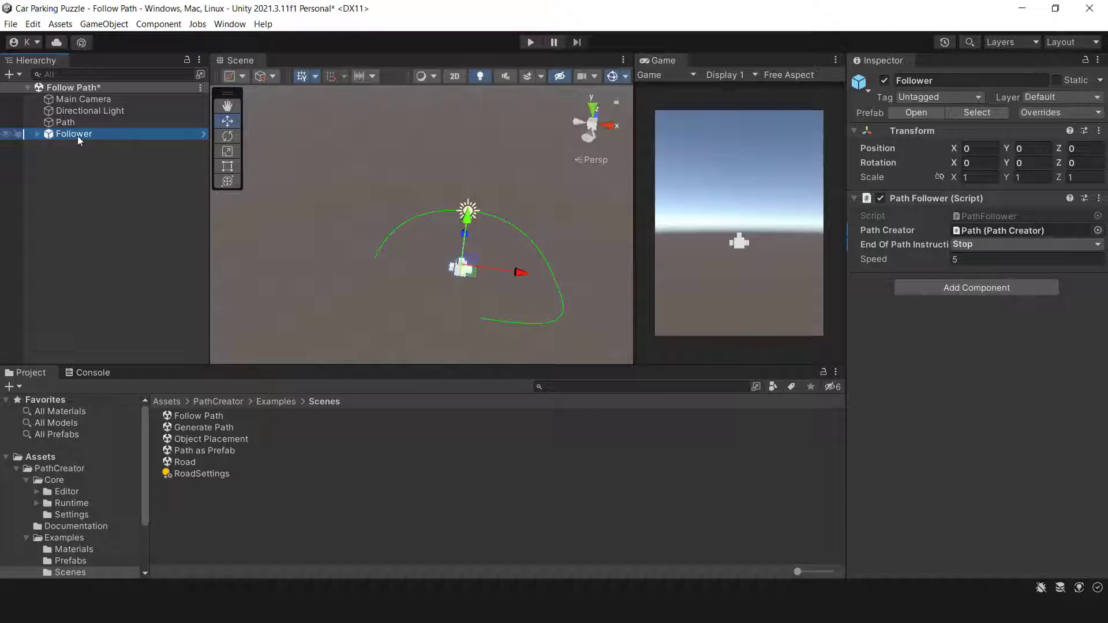
Step: Set the Follower's End Of Path Instruction to Loop
click(969, 231)
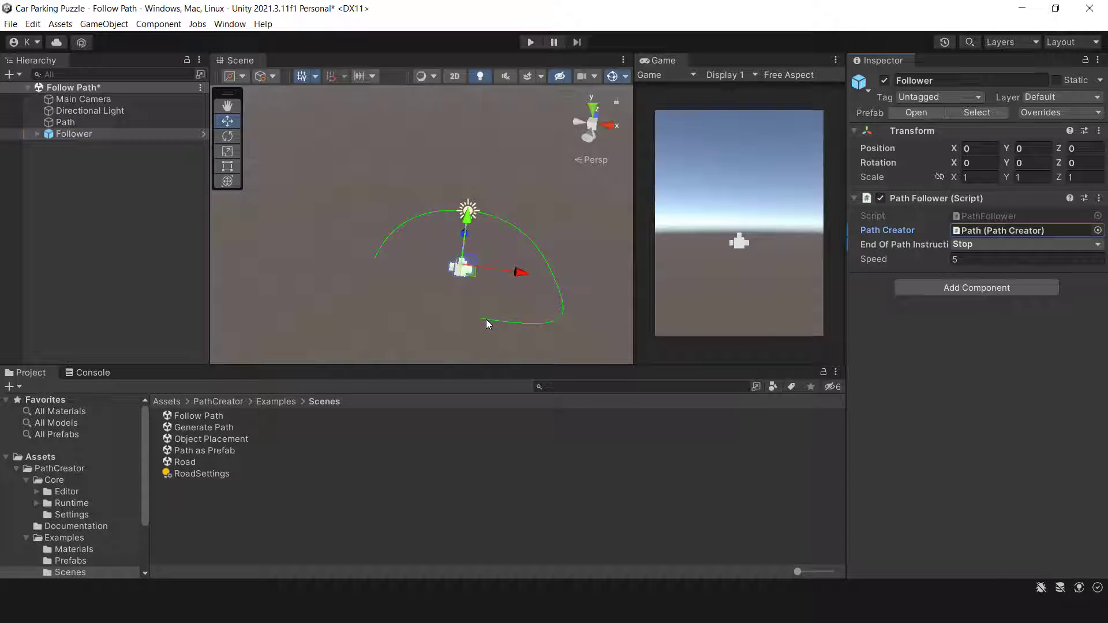
click(1012, 245)
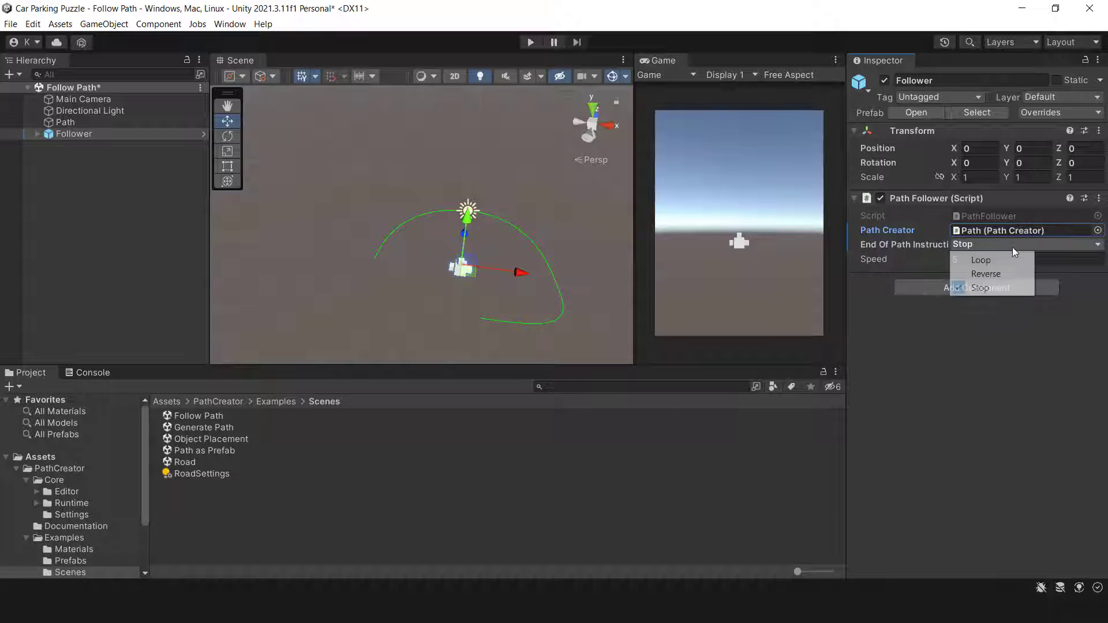
click(981, 260)
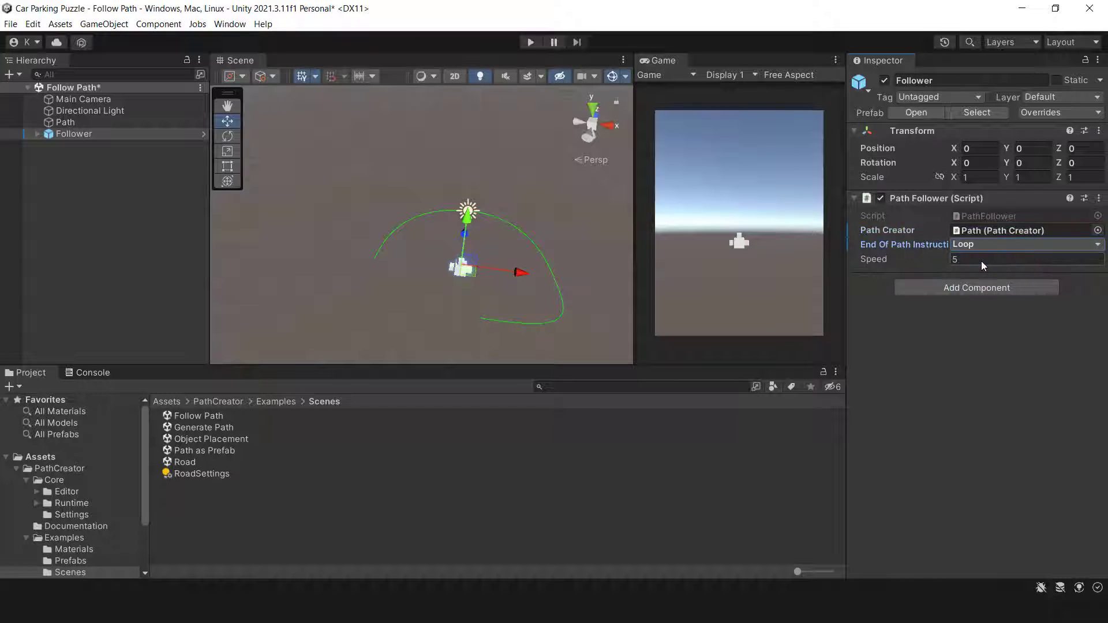
Step: Test-run the scene, switching the end-of-path instruction to Reverse during play
click(531, 42)
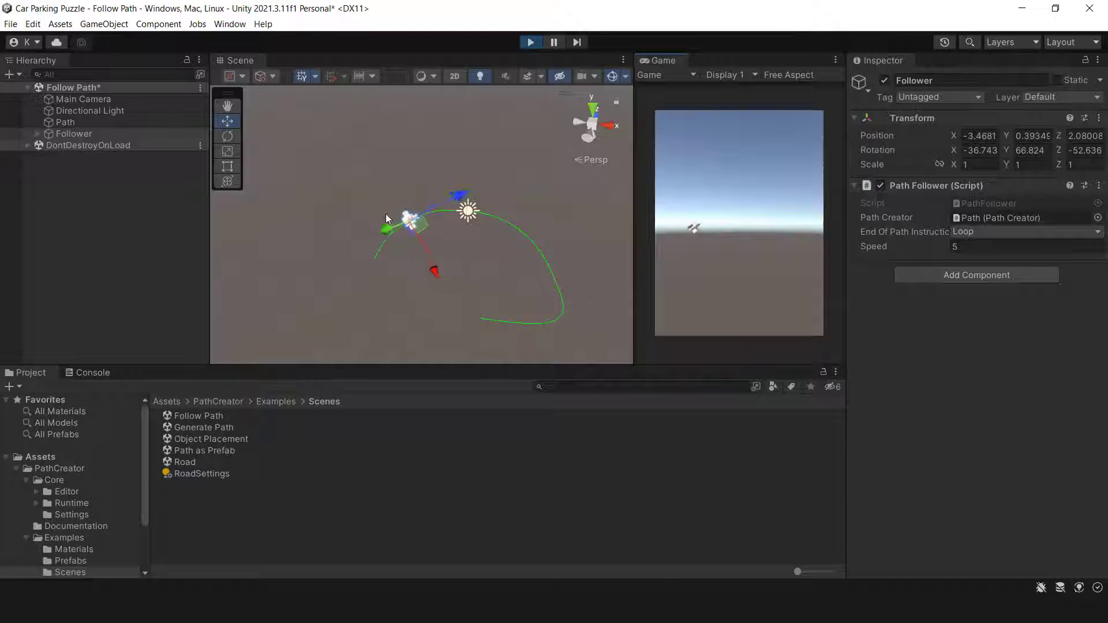
click(988, 232)
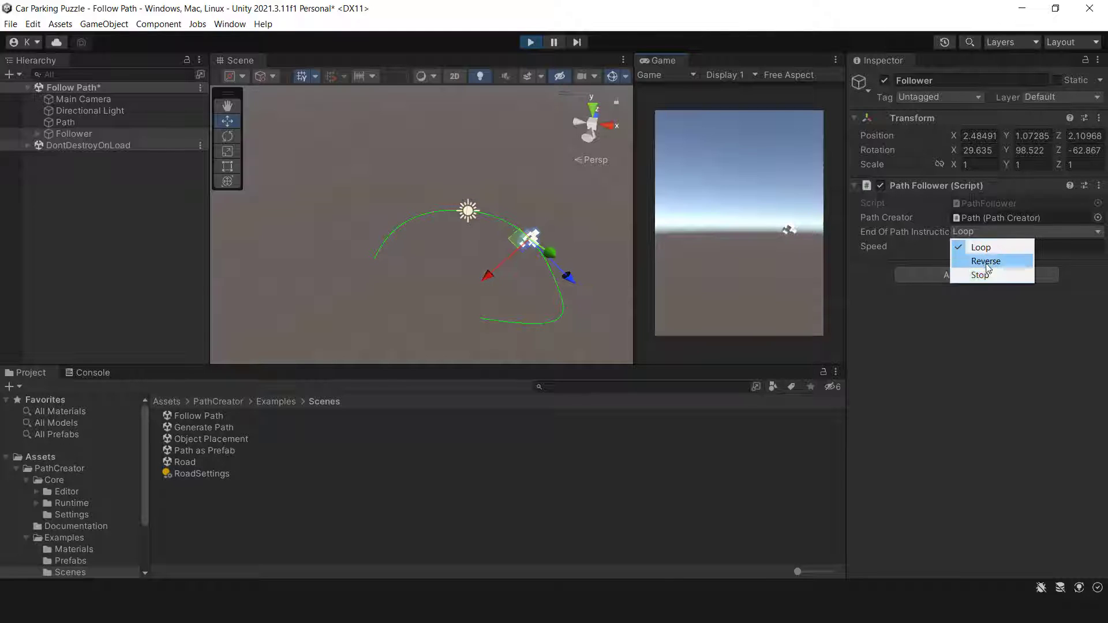
click(986, 262)
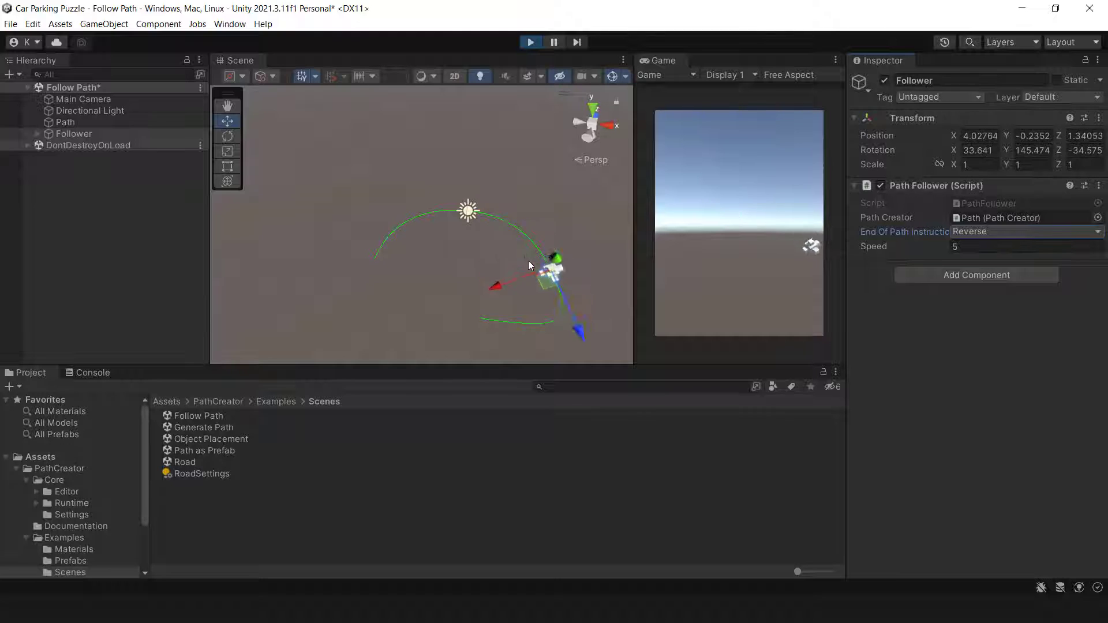
click(530, 42)
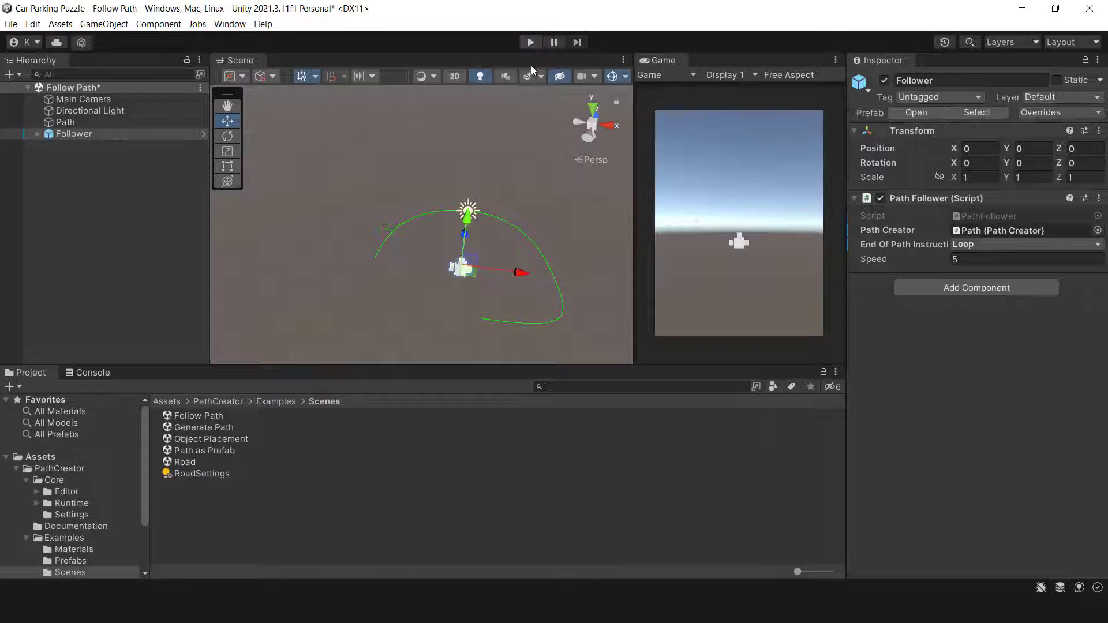
Step: Delete the Follower object from the scene
click(979, 247)
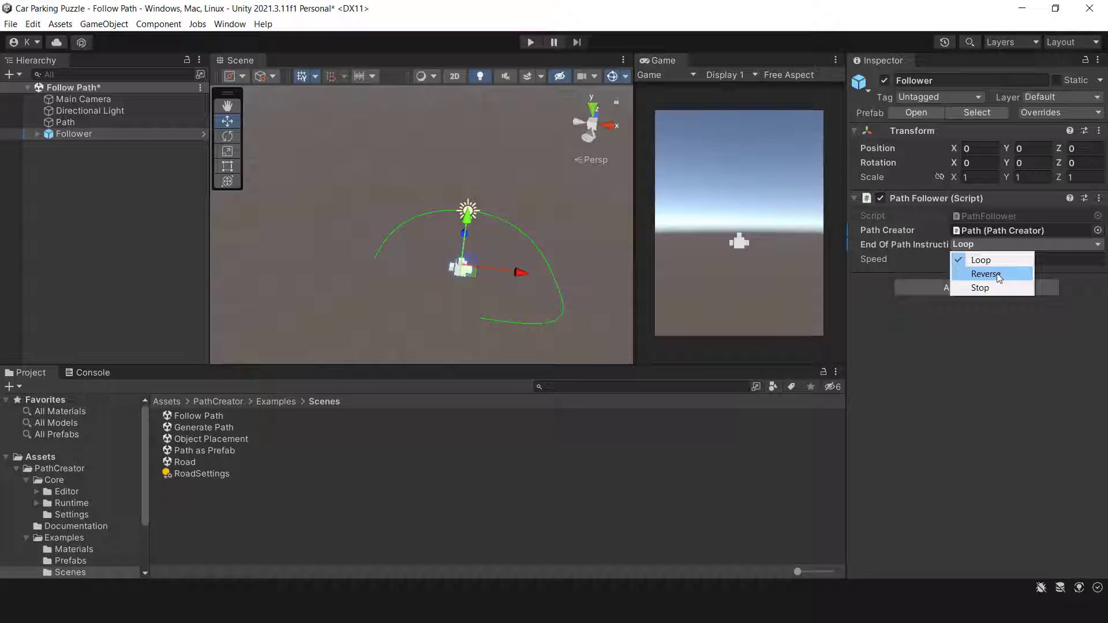
click(983, 344)
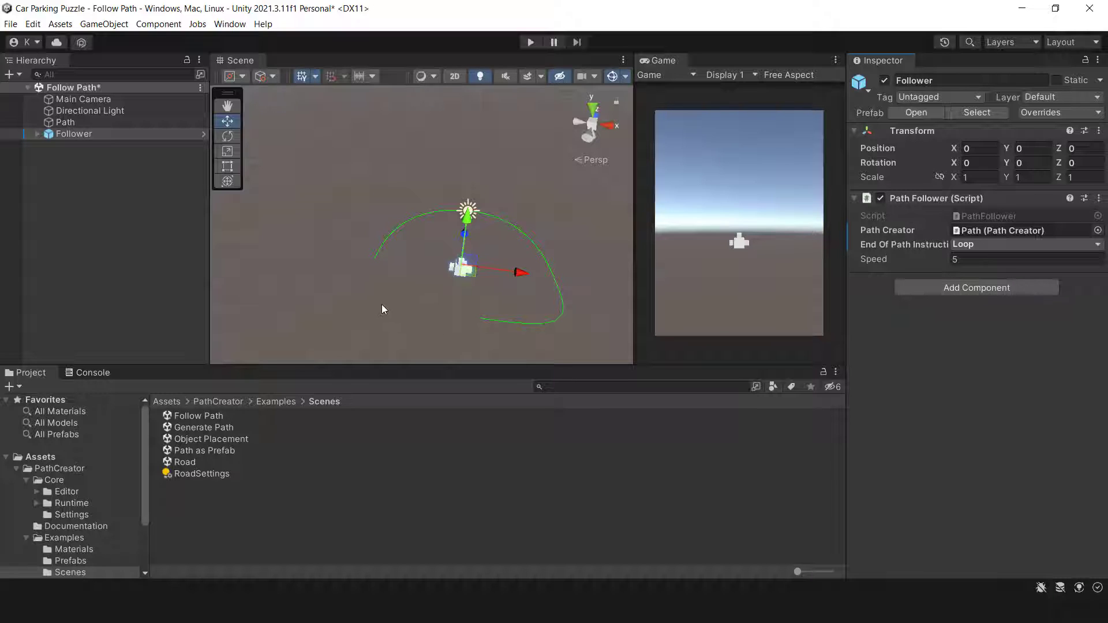
click(103, 165)
click(70, 137)
click(106, 166)
key(Delete)
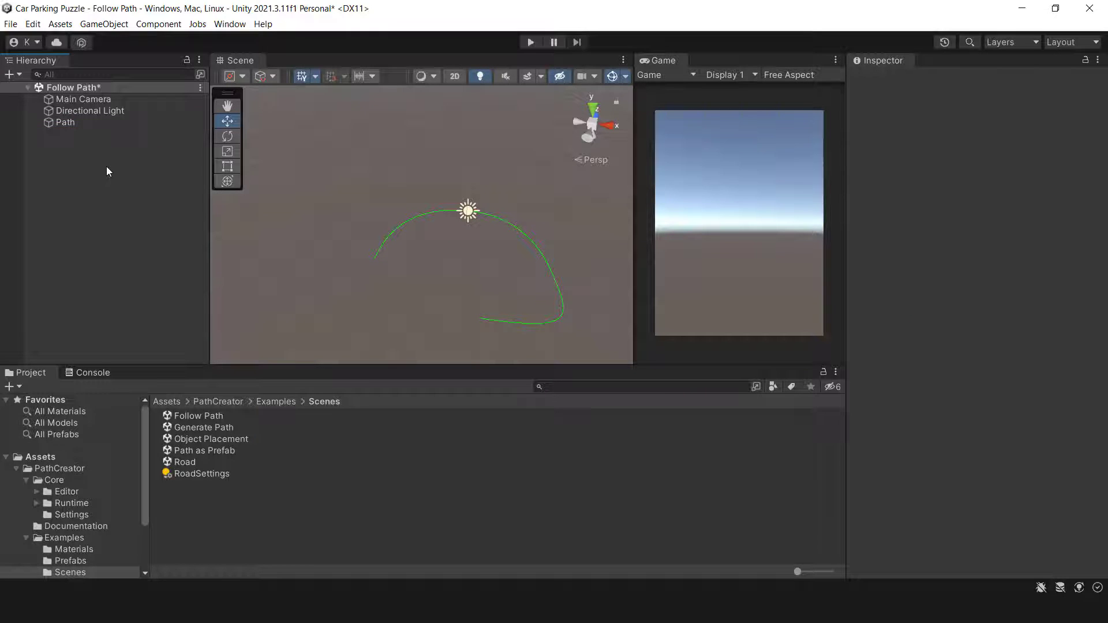
Step: Delete the Path object from the scene
click(66, 124)
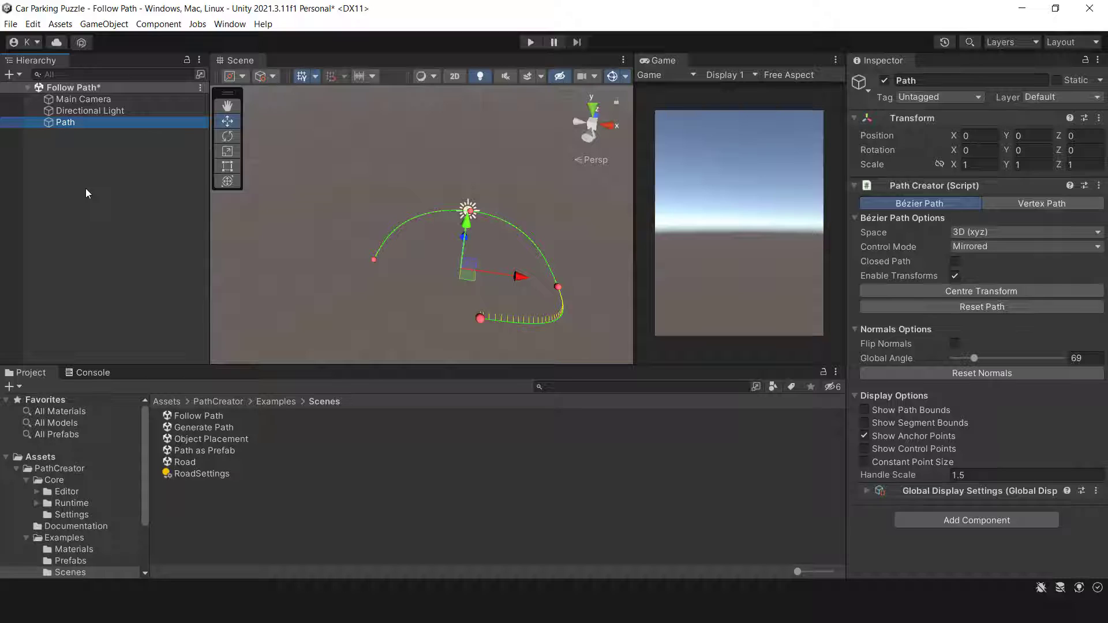
key(Delete)
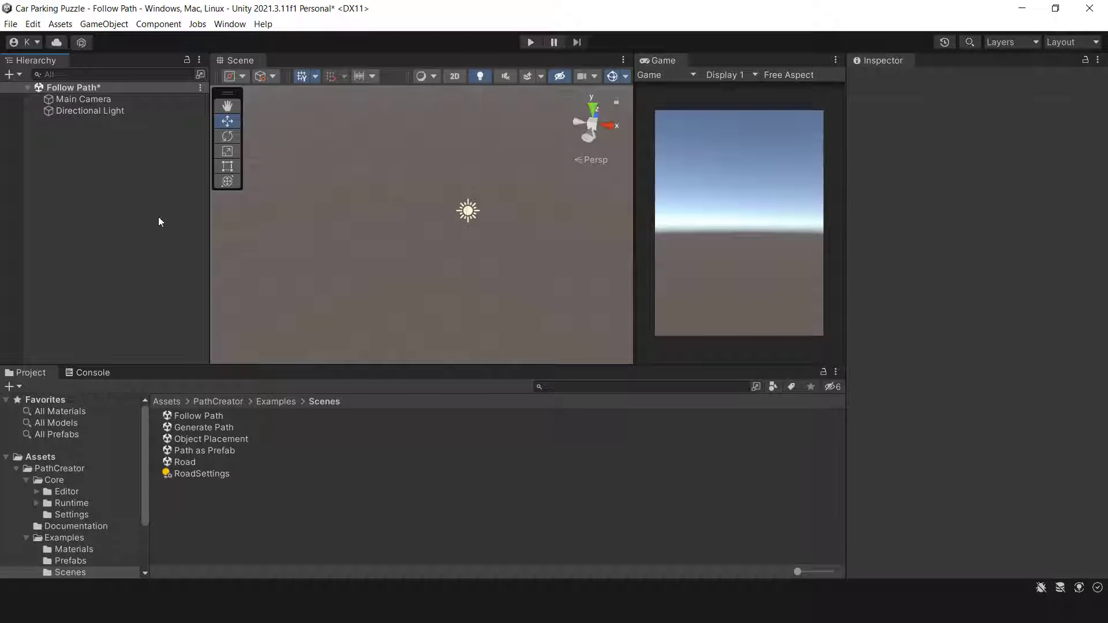
right_click(67, 136)
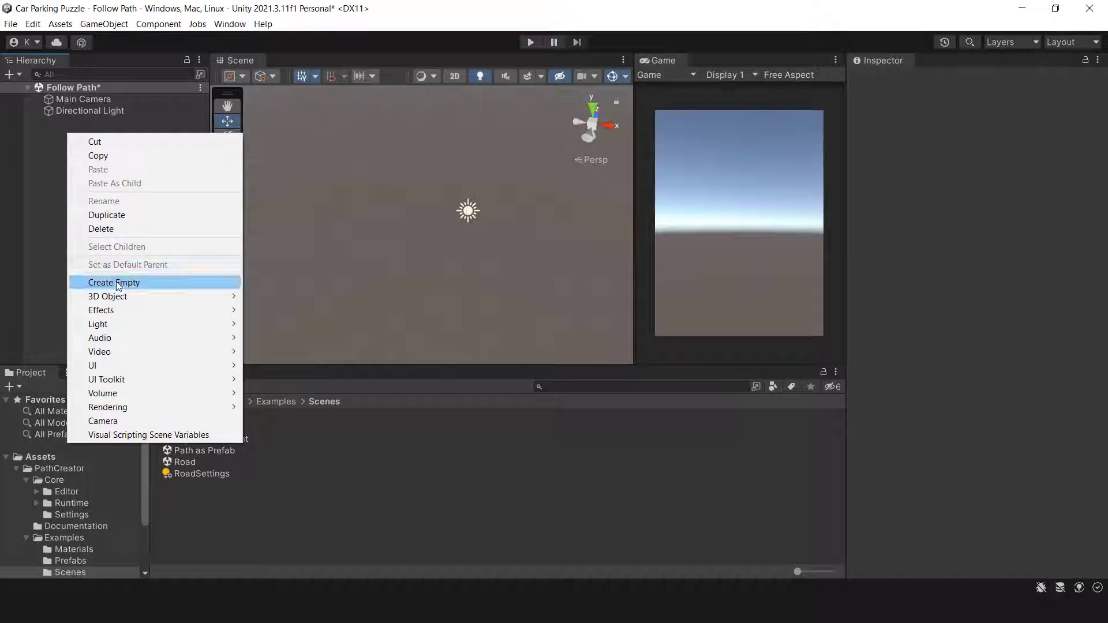
Step: Create an empty GameObject named Path_Car
click(109, 282)
text(Path)
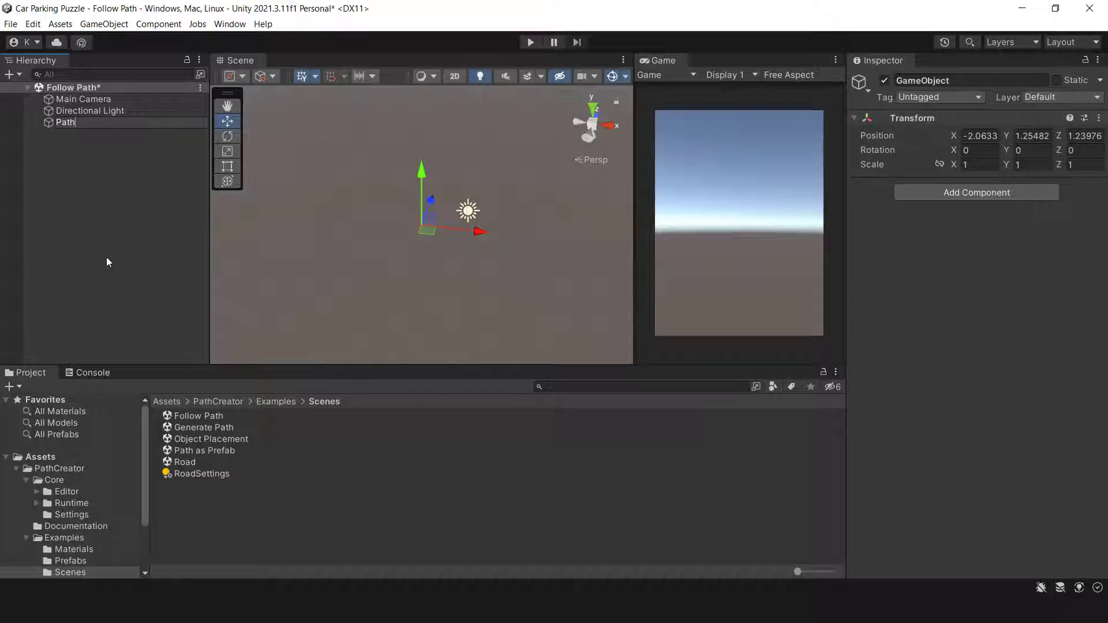
text(_Car)
key(Return)
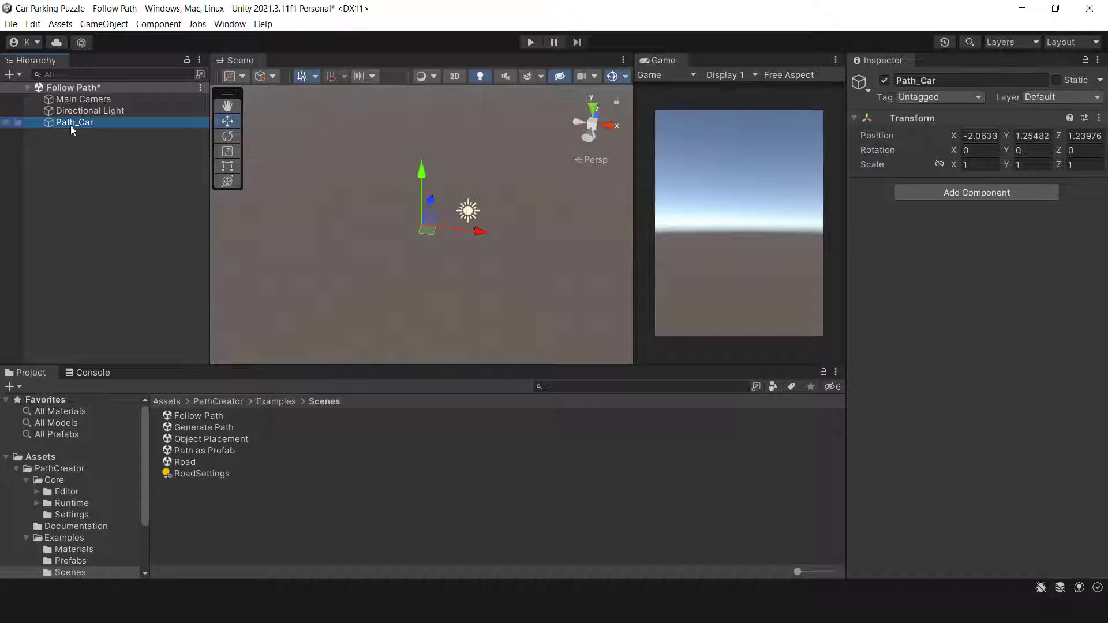
Step: Add a Path Creator component to Path_Car
click(968, 193)
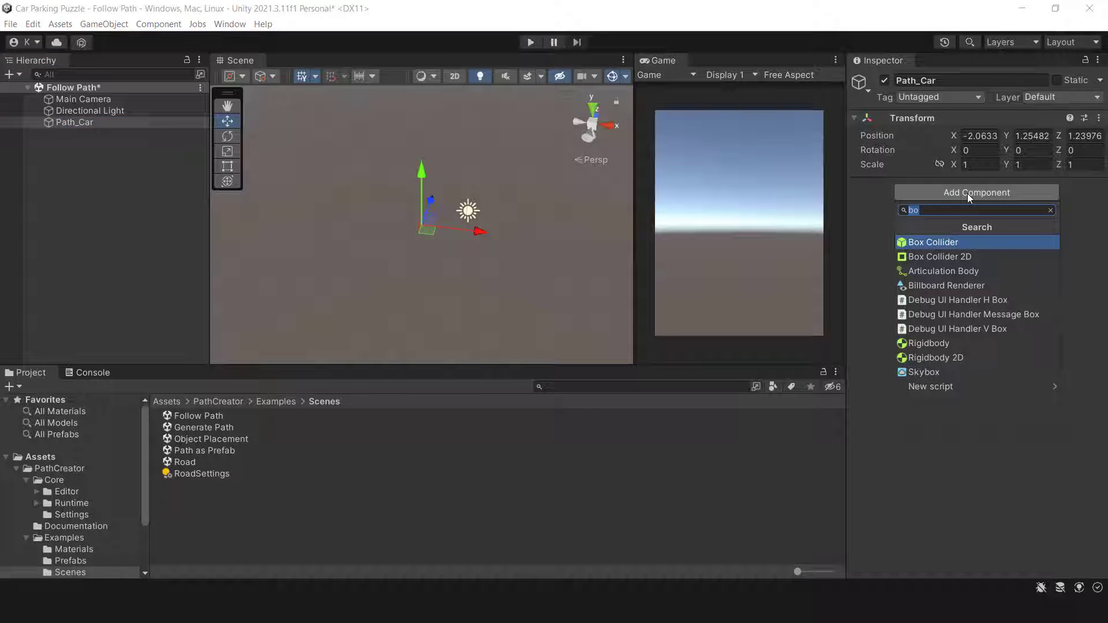
text(path)
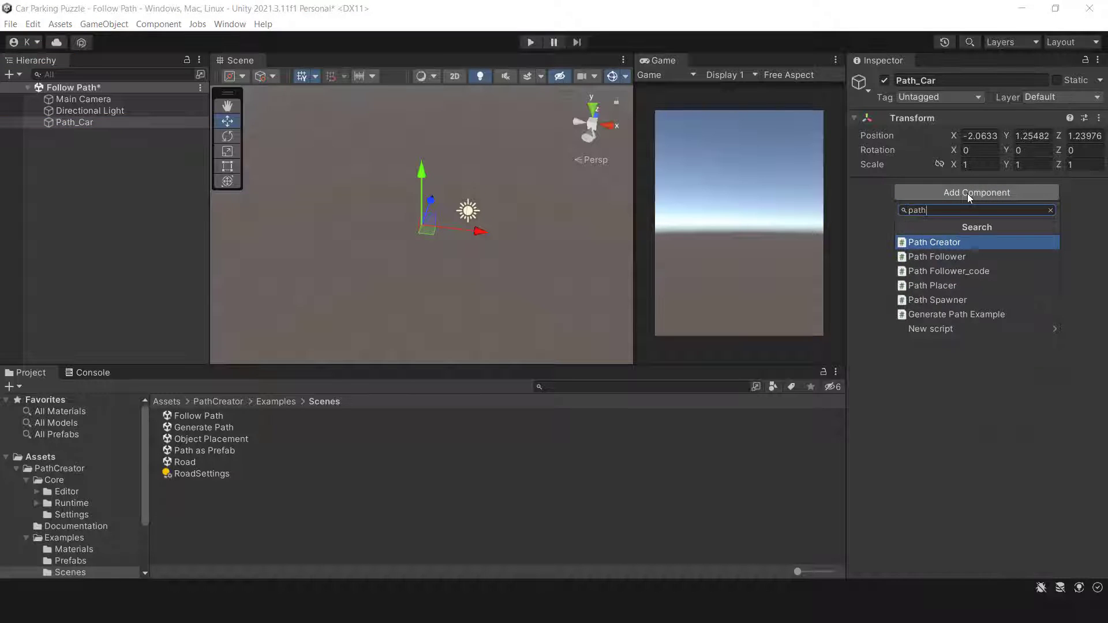
click(923, 241)
scroll(406, 246, up, 5)
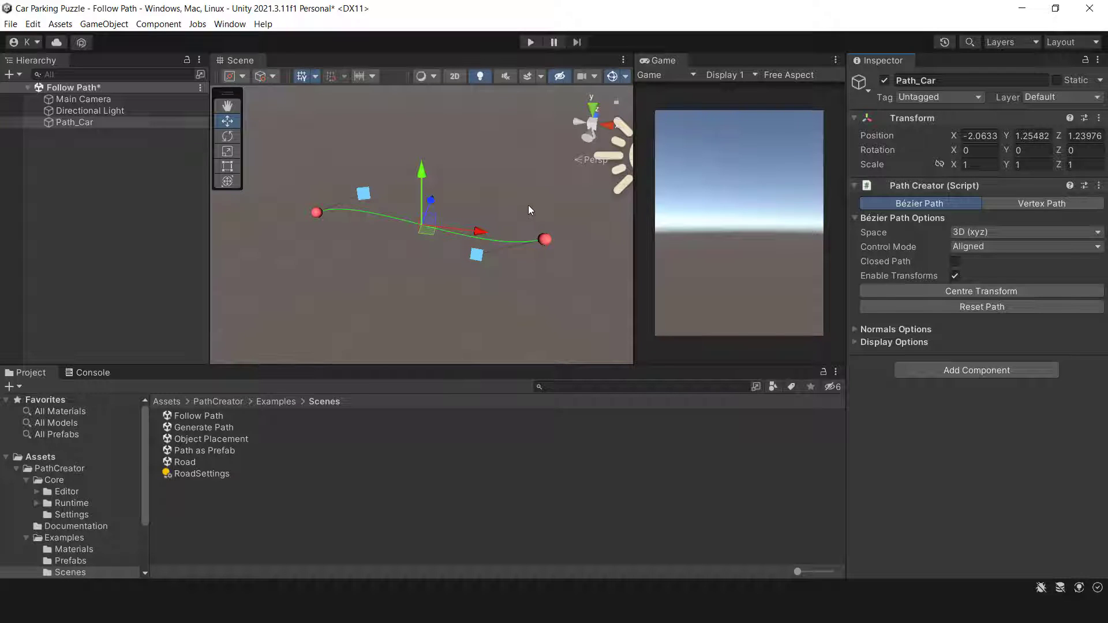
Step: Hide Path_Car's control points and set Handle Scale to 1.5
scroll(530, 210, down, 2)
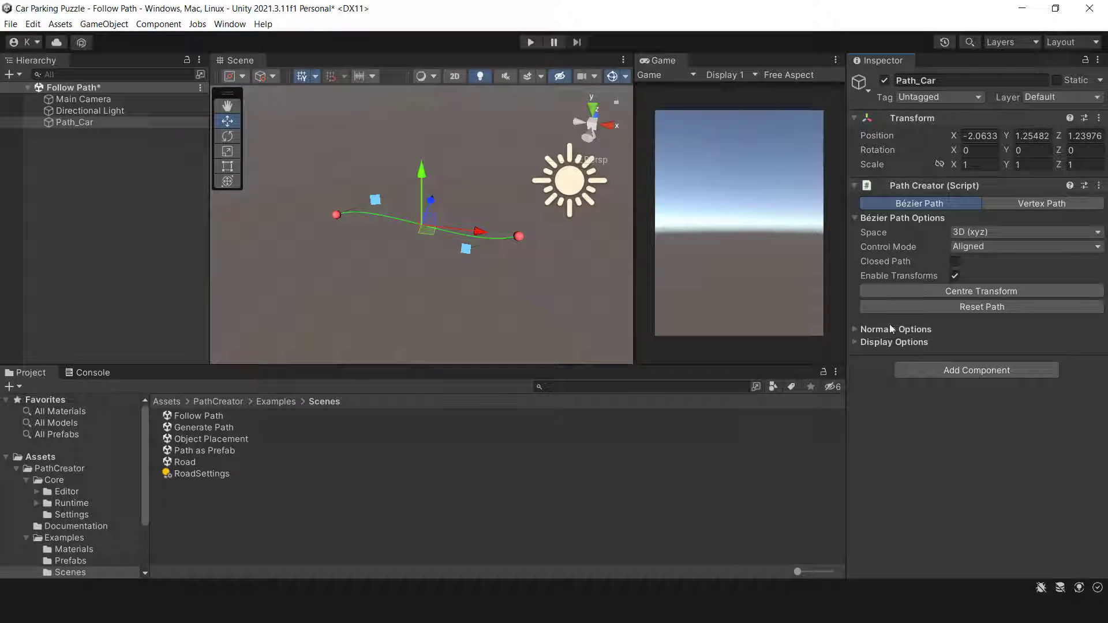
click(857, 343)
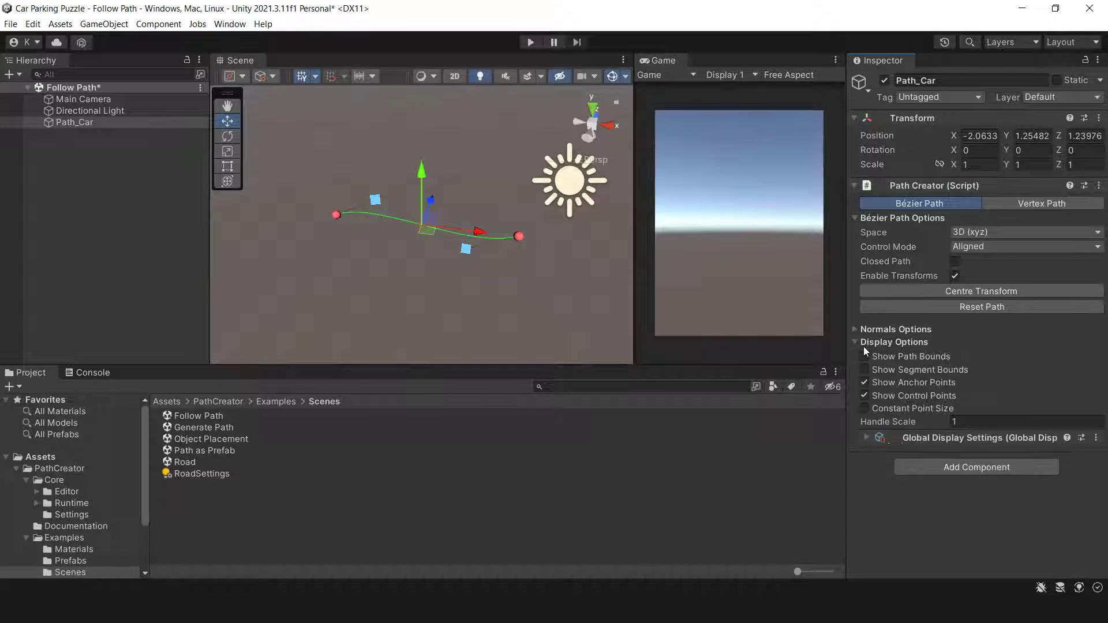
click(865, 383)
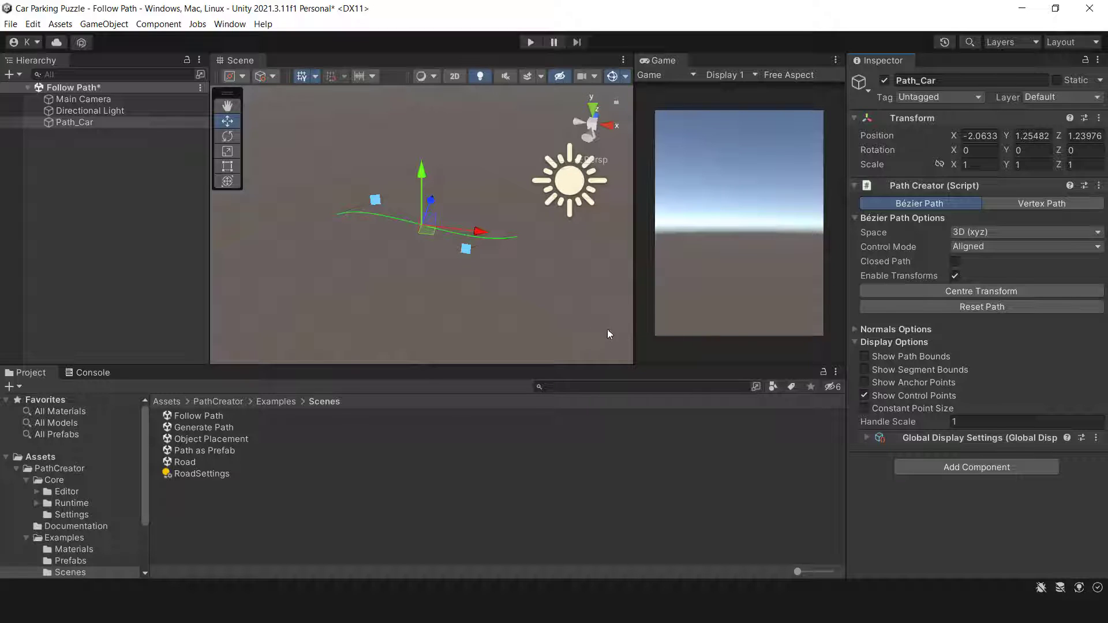
click(865, 394)
click(961, 423)
text(1.5)
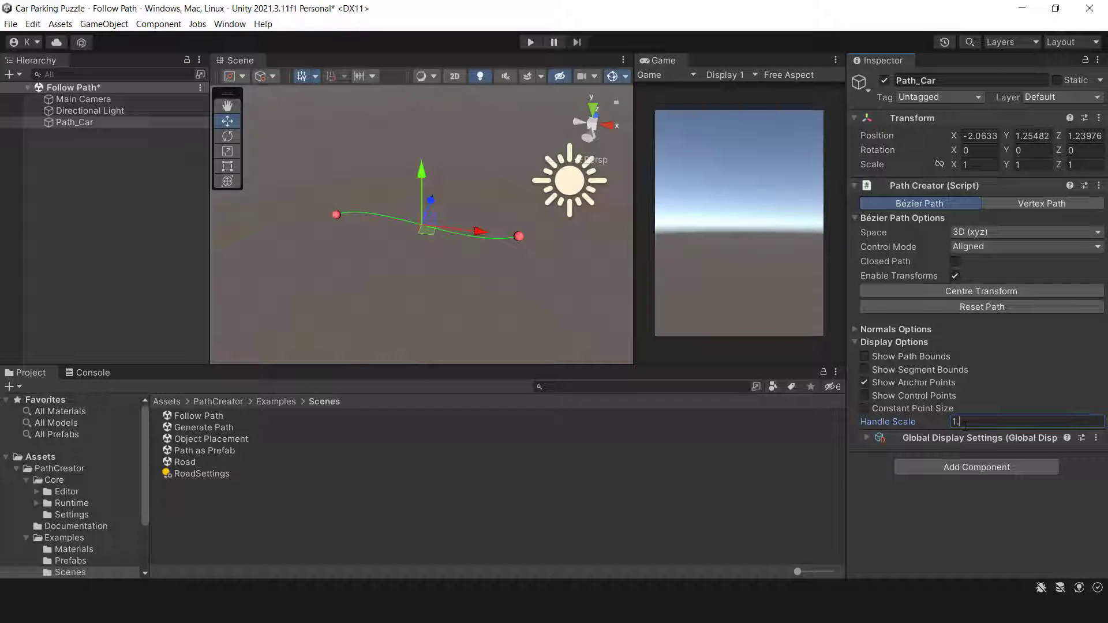
Step: Move the path's end anchor and set its Y position to 0
click(522, 234)
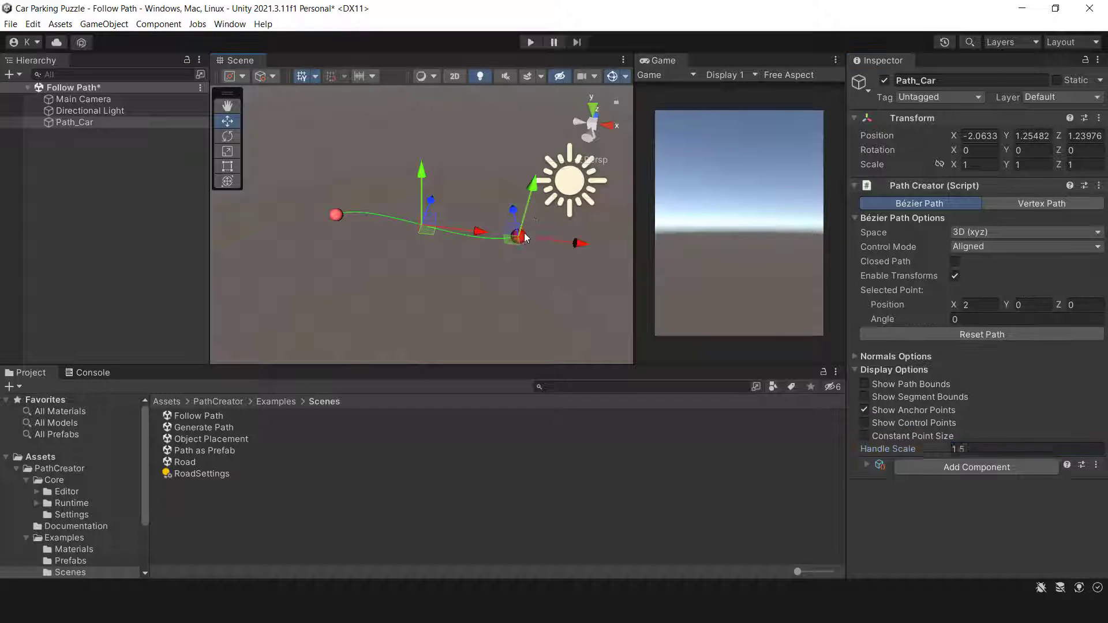
mouse_move(519, 237)
mouse_down()
mouse_move(508, 252)
mouse_move(486, 245)
mouse_move(524, 245)
mouse_move(514, 247)
mouse_up()
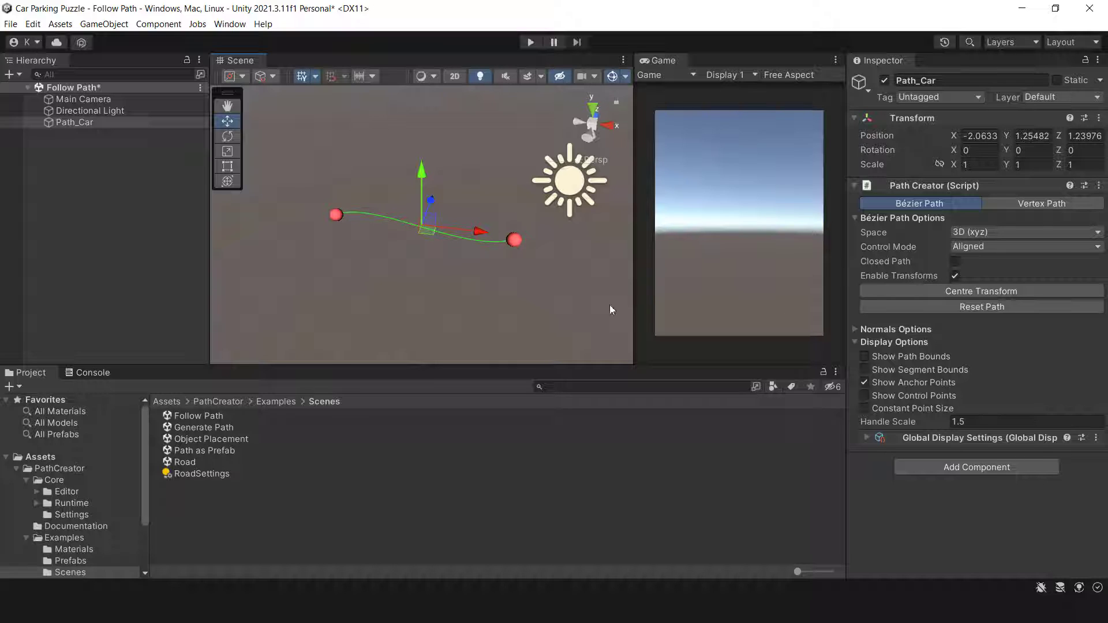
click(513, 240)
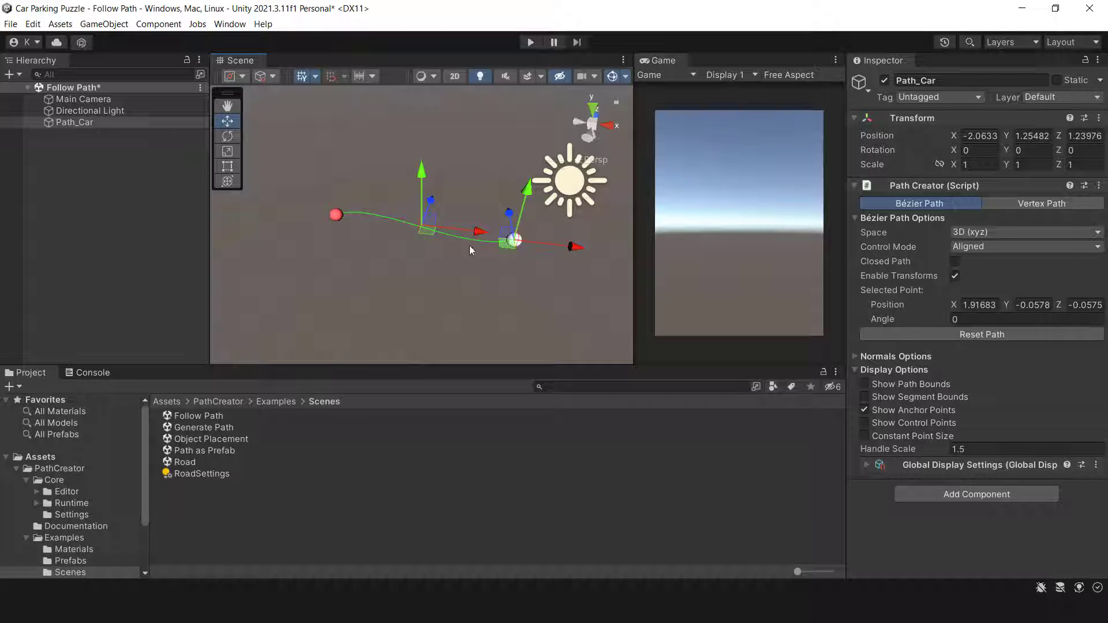
click(1039, 305)
text(0)
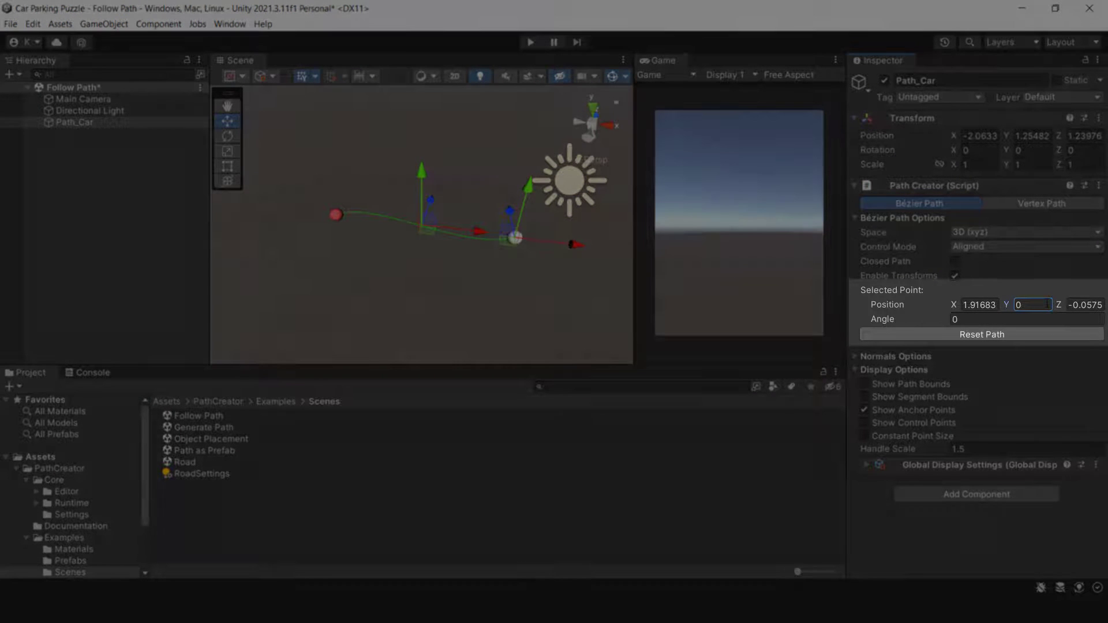
click(336, 215)
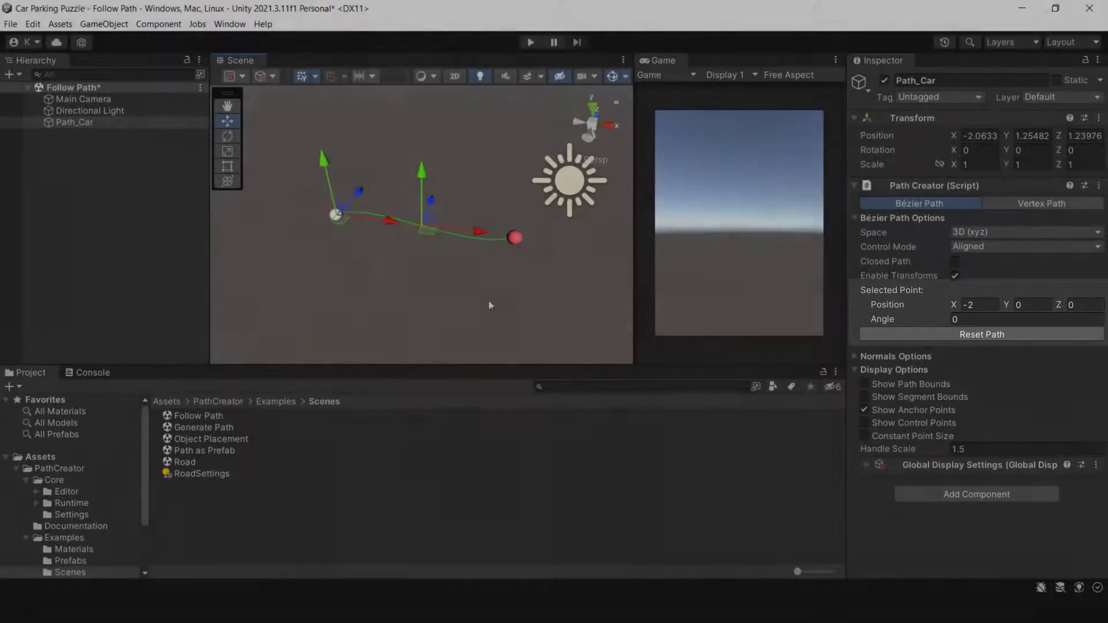
middle_drag(490, 299, 476, 276)
mouse_move(477, 276)
alt+mouse_down()
mouse_move(529, 262)
mouse_move(492, 237)
mouse_move(476, 285)
mouse_move(485, 306)
mouse_move(487, 274)
alt+mouse_up()
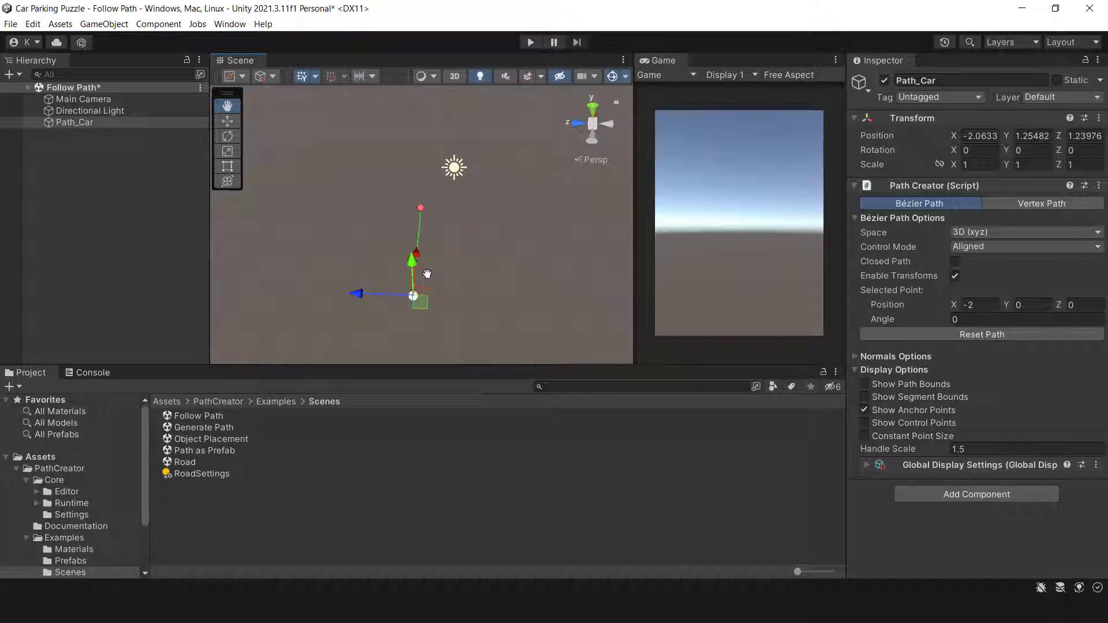
click(70, 124)
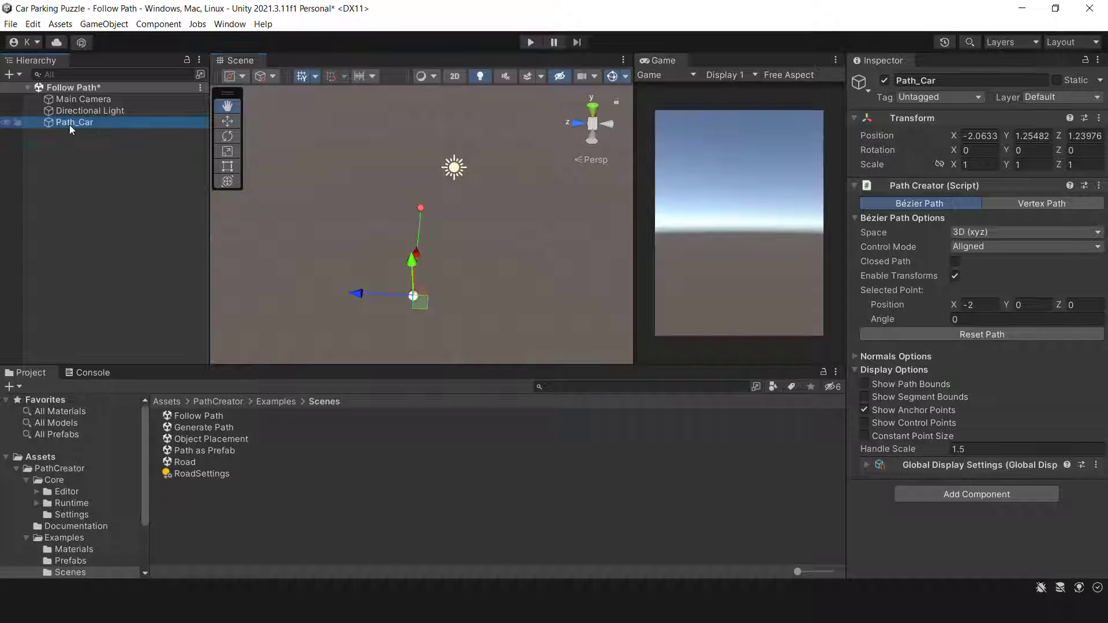
Step: Add a Road Mesh Creator to Path_Car and orbit to view the red road mesh
click(947, 494)
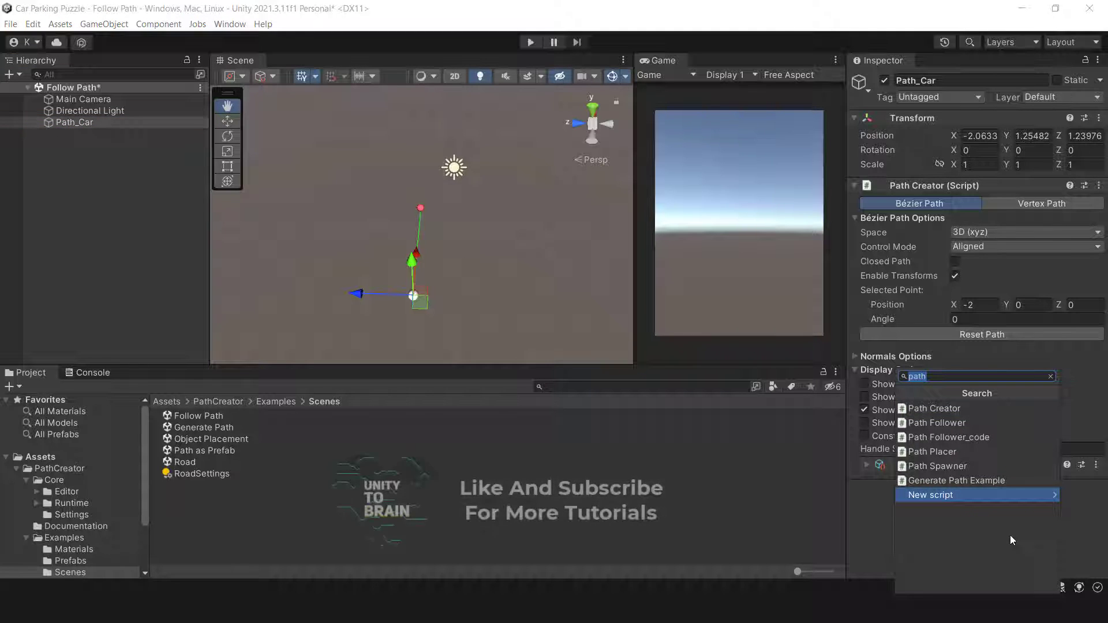
key(BackSpace)
text(roa)
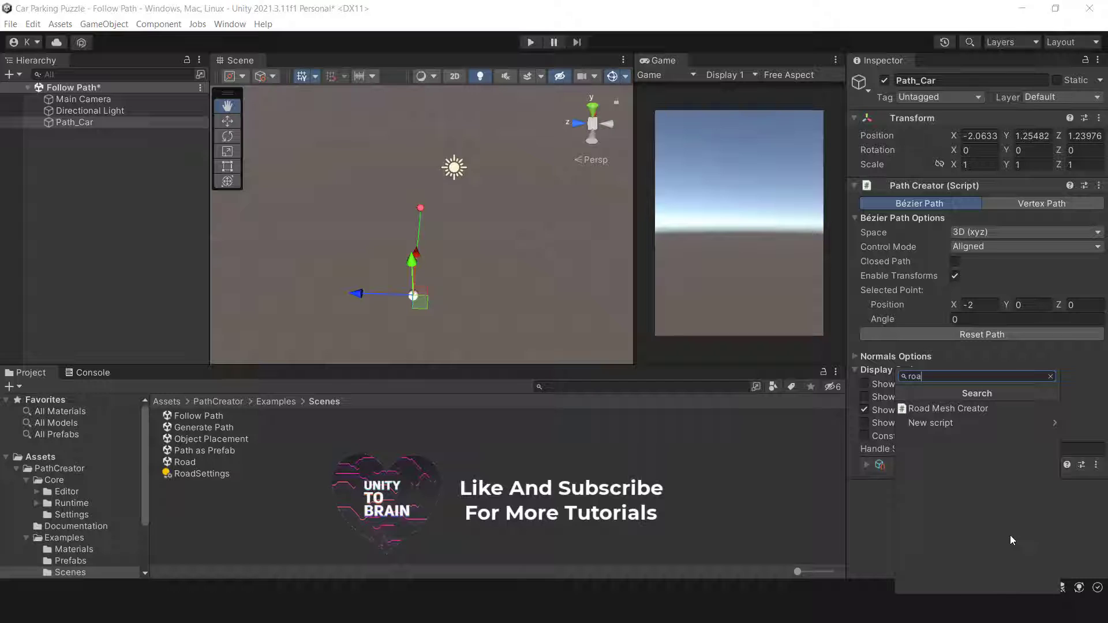
click(985, 405)
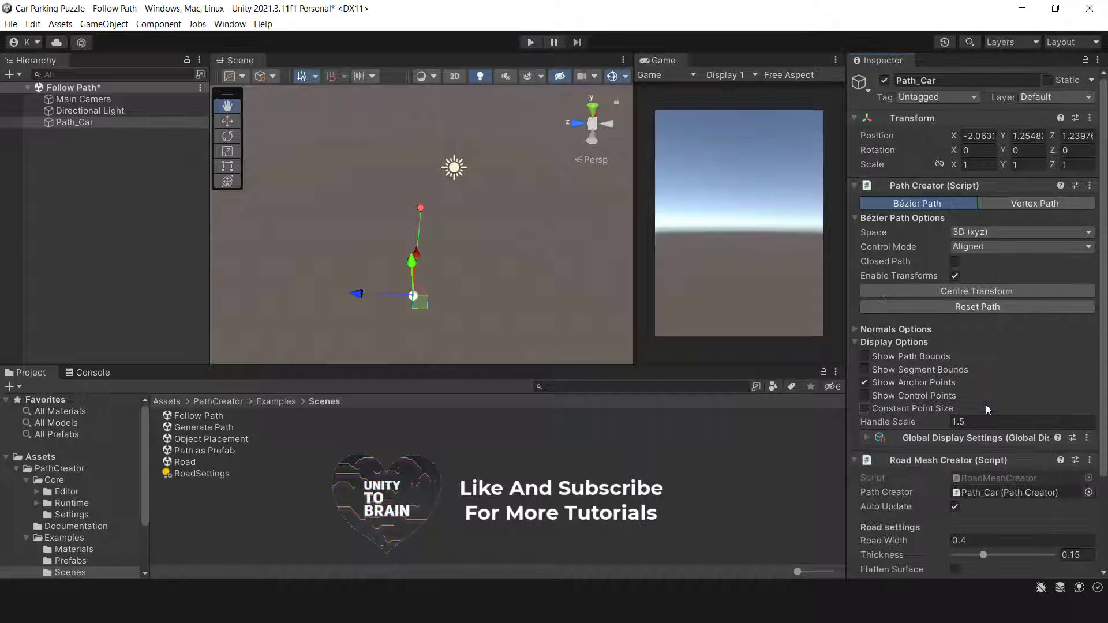
scroll(1002, 487, down, 3)
scroll(439, 298, up, 5)
alt+drag(439, 297, 408, 198)
alt+drag(492, 247, 466, 253)
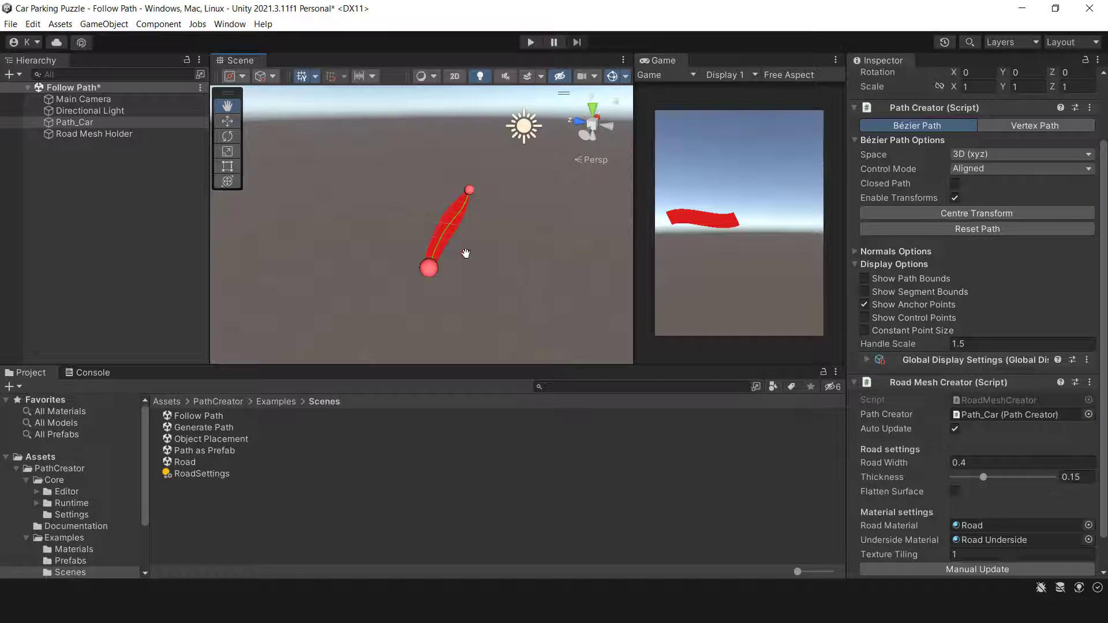
Step: Enable Flatten Surface on Path_Car's road mesh and view the road edge-on
scroll(1036, 480, down, 2)
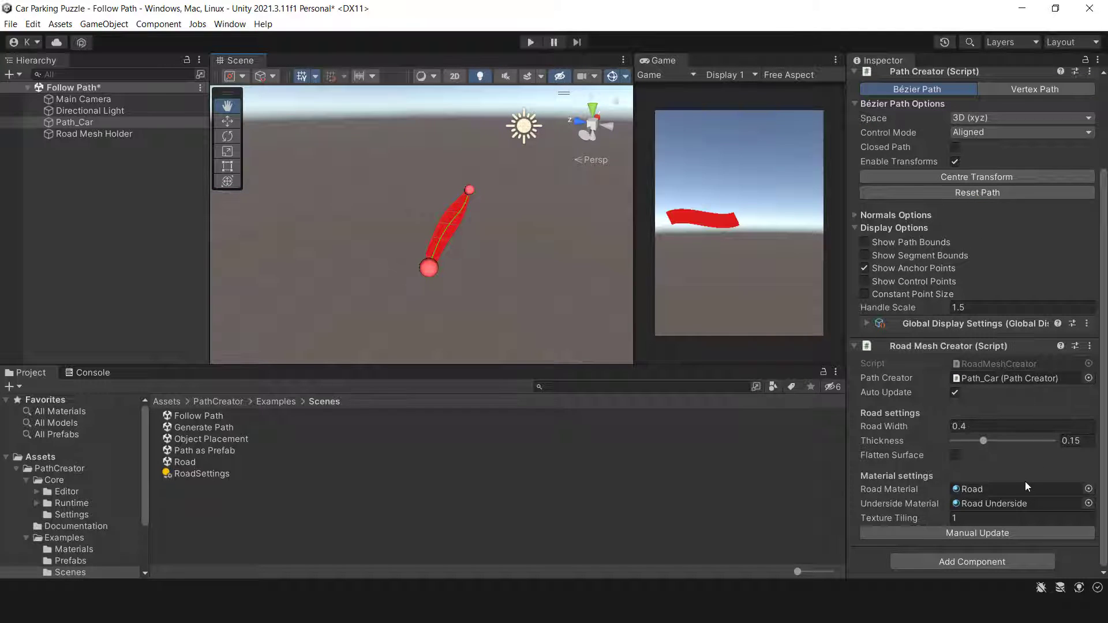
click(955, 455)
alt+drag(496, 258, 517, 300)
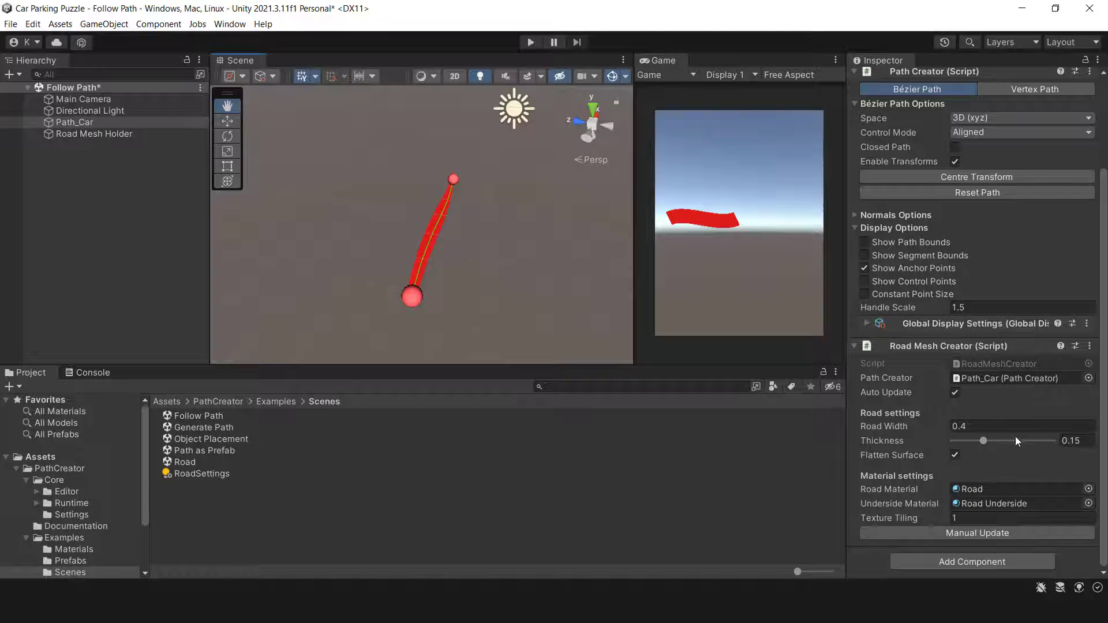
Step: Set Road Width to 0.2 and locate the Road material in the Project window
mouse_move(930, 427)
mouse_down()
mouse_move(976, 431)
mouse_move(923, 423)
mouse_up()
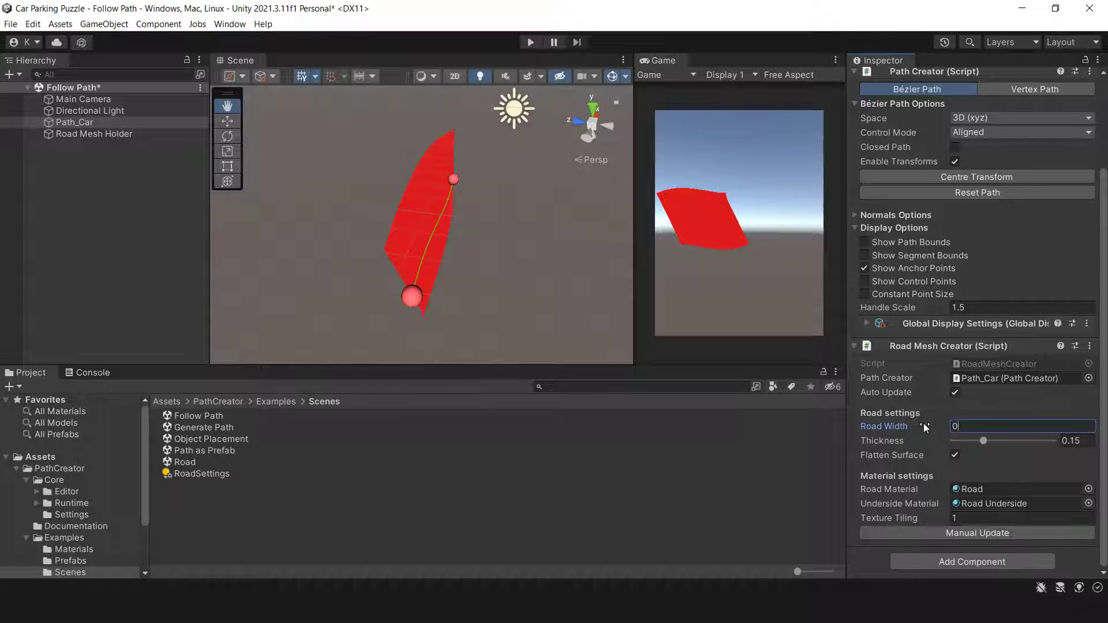
text(.2)
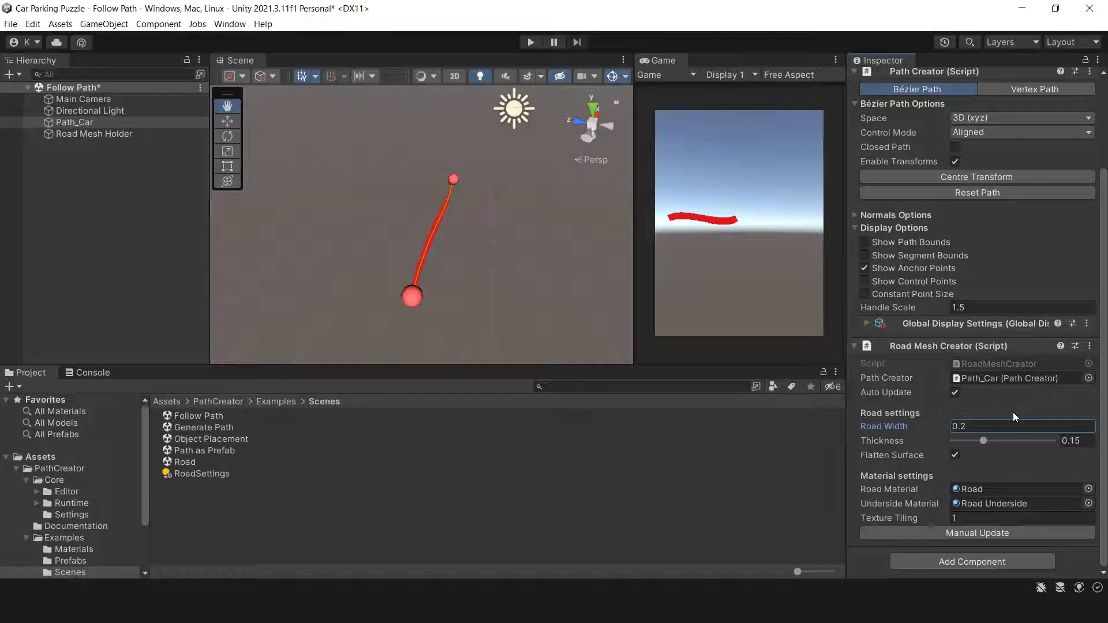
click(988, 489)
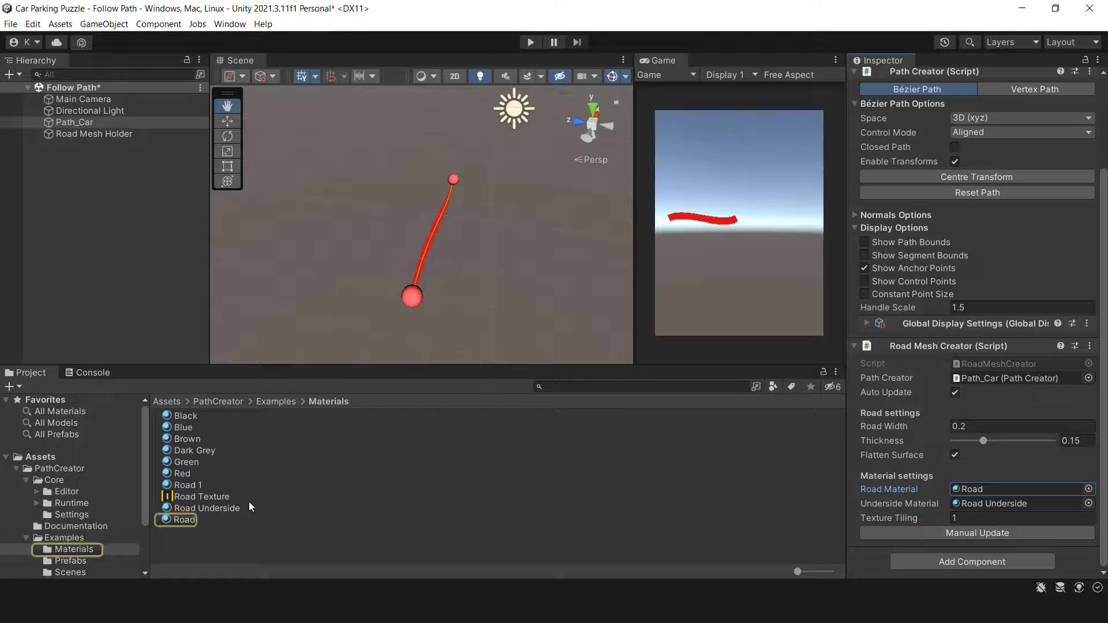
Step: Change the Road material's Base Map colour from red to white (FFFFFF)
click(184, 520)
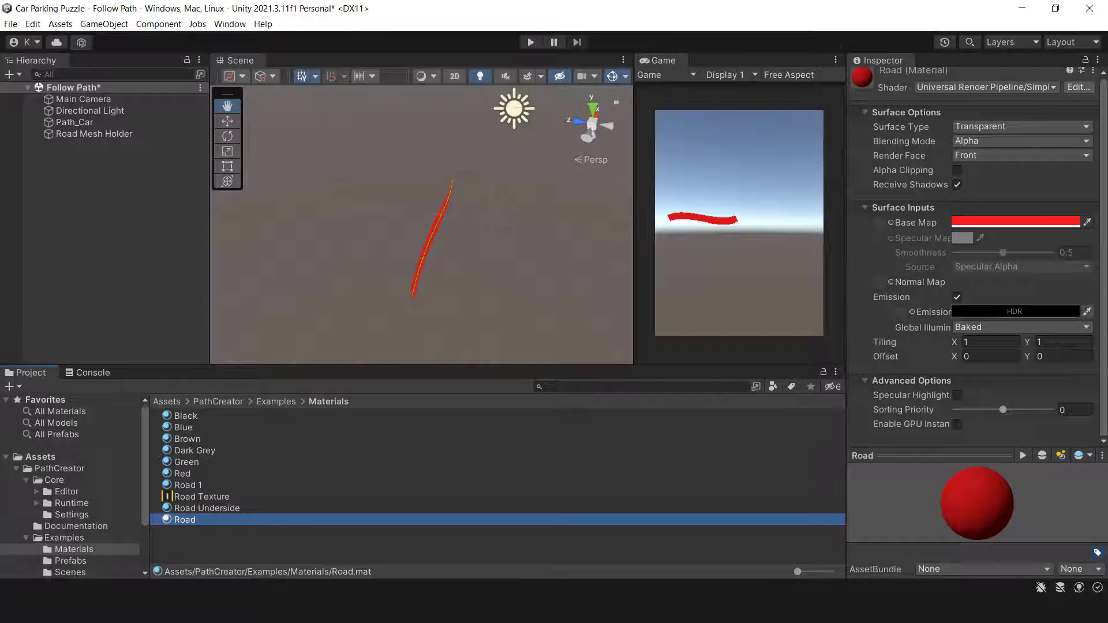
click(969, 222)
drag(996, 346, 633, 277)
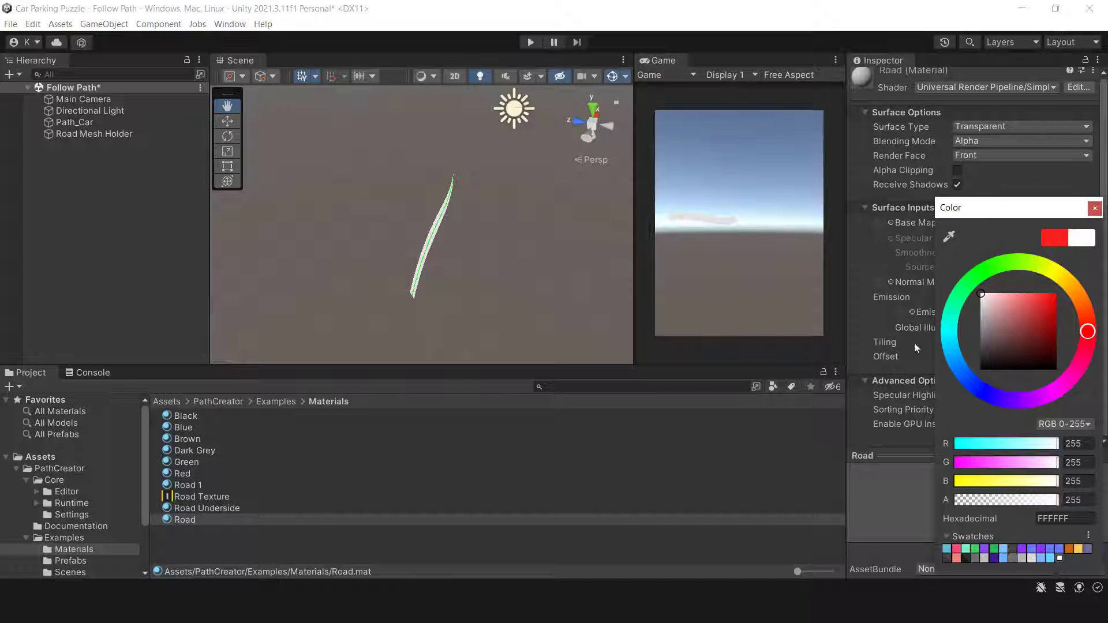
click(390, 256)
right_drag(502, 247, 381, 222)
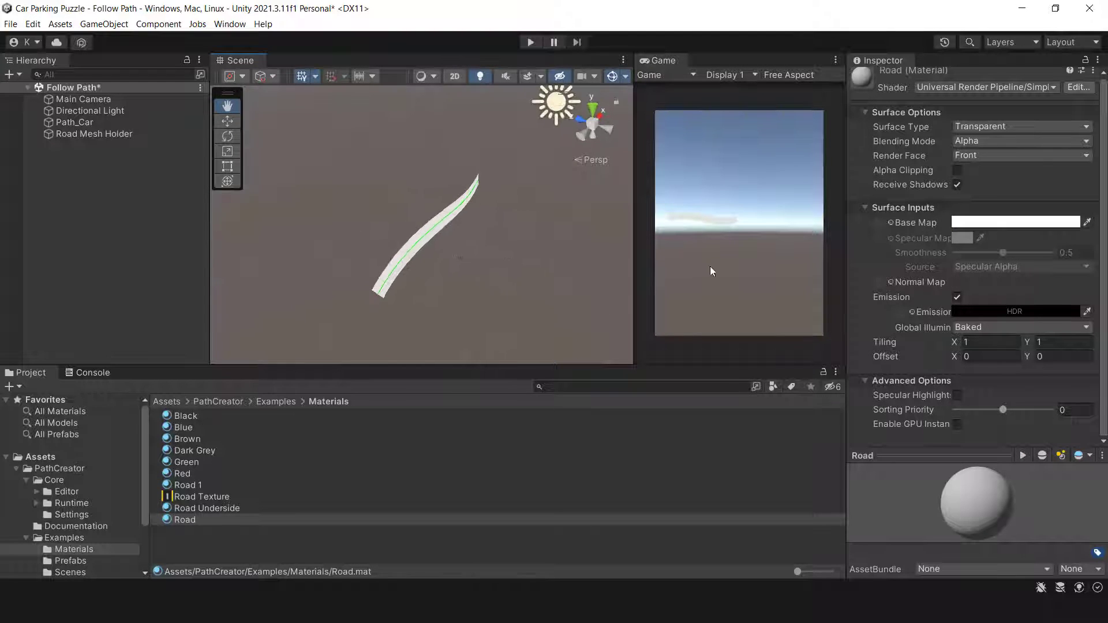
Step: Set Path_Car's path Control Mode to Automatic
click(86, 122)
scroll(1000, 322, down, 5)
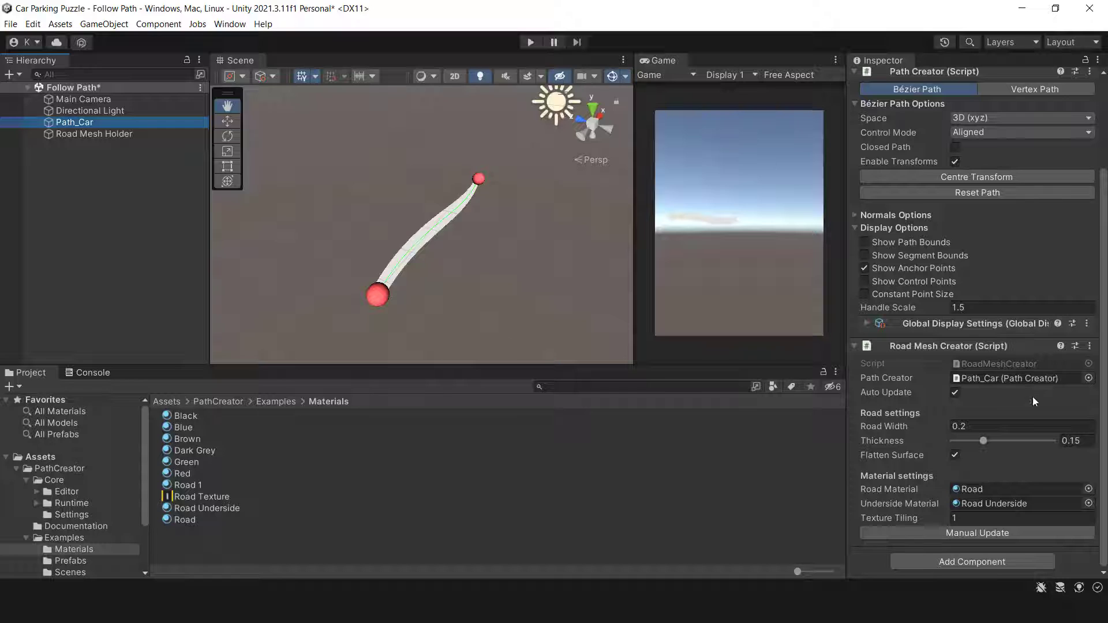
scroll(971, 272, up, 5)
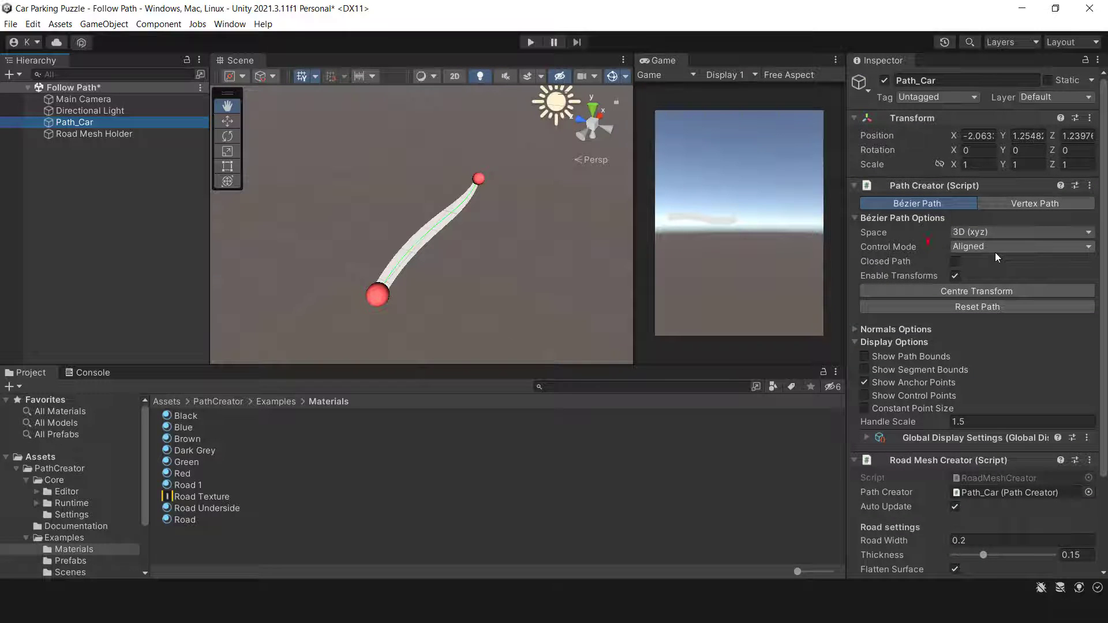
click(995, 251)
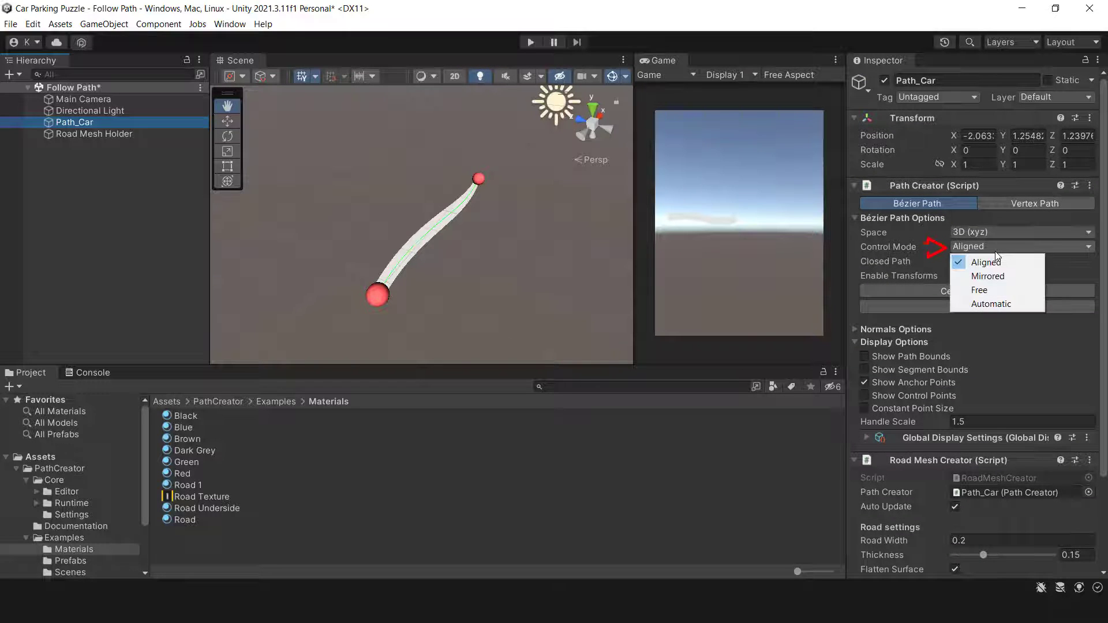
click(991, 306)
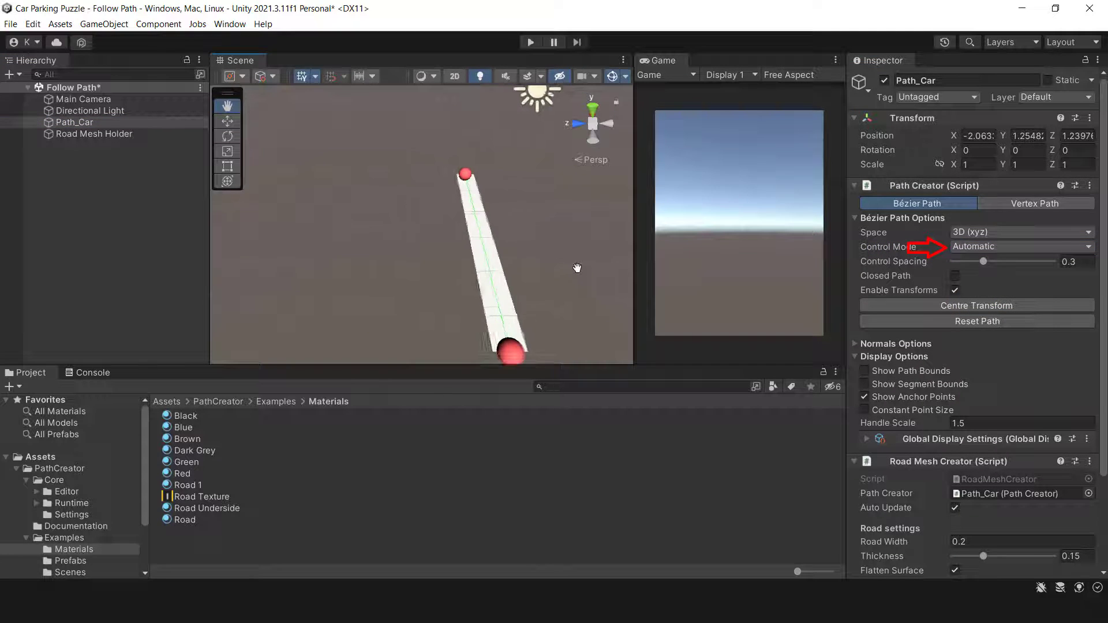